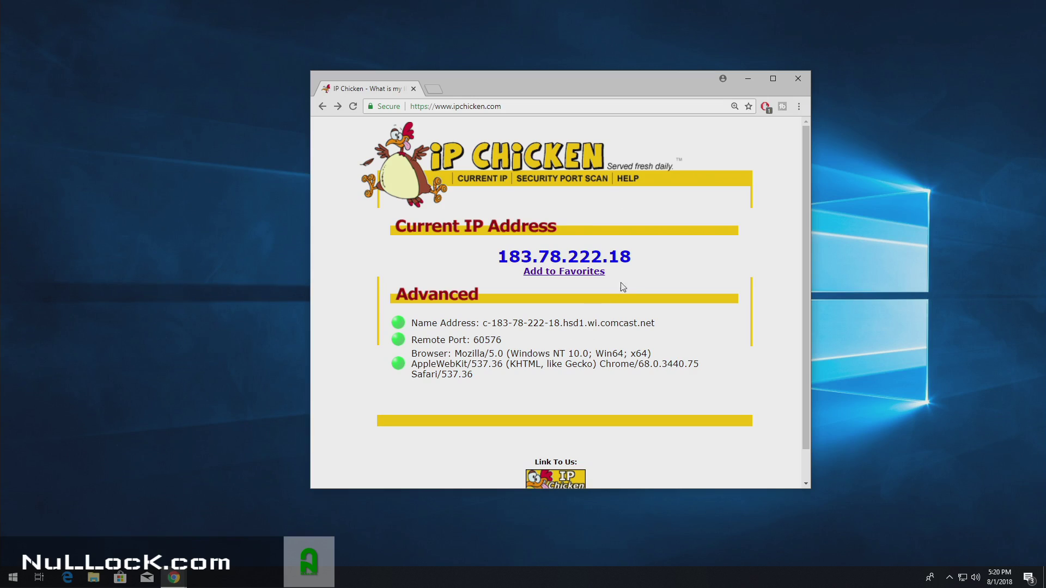
- Highlight the current IP address and the provider name in the Name Address on the IP Chicken page
{"action": "left_click_drag", "start_coordinate": [648, 264], "coordinate": [492, 256]}
{"action": "left_click", "coordinate": [593, 325]}
{"action": "left_click_drag", "start_coordinate": [589, 325], "coordinate": [637, 323]}
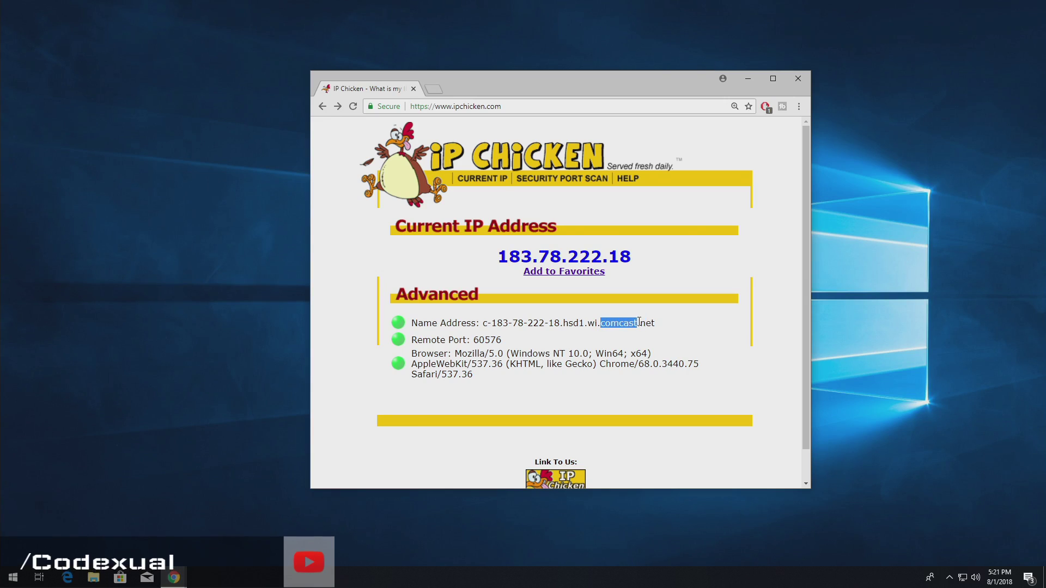
{"action": "left_click", "coordinate": [660, 314]}
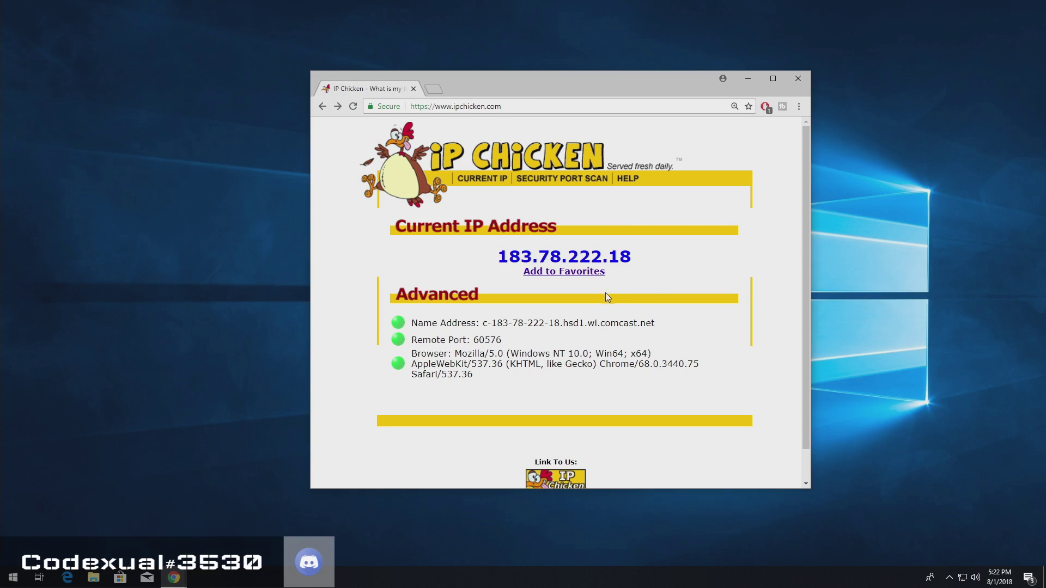
- Open Command Prompt, position its window over the browser and make it taller
{"action": "key", "text": "super"}
{"action": "type", "text": "cmd"}
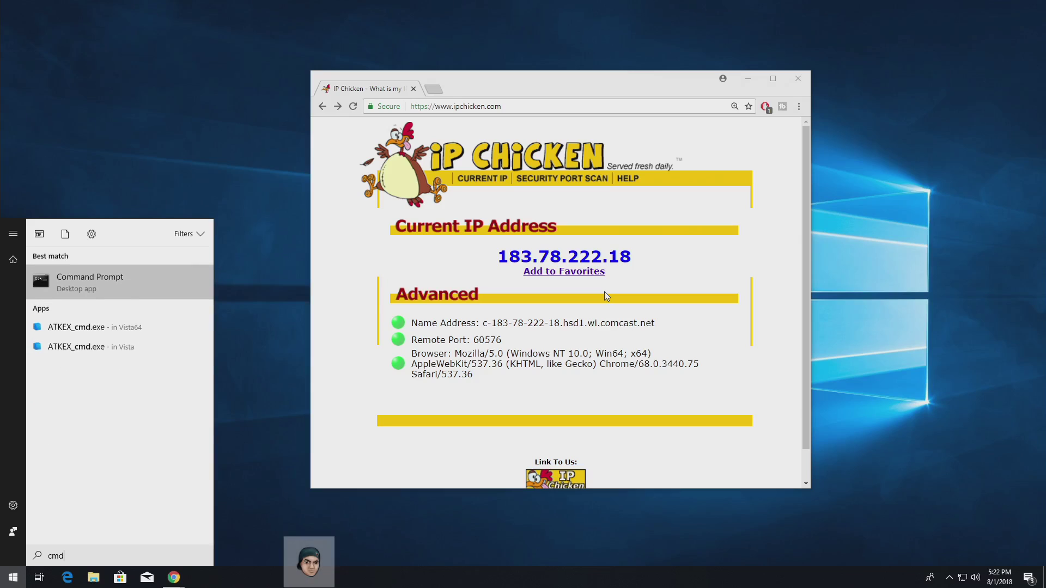
{"action": "key", "text": "Return"}
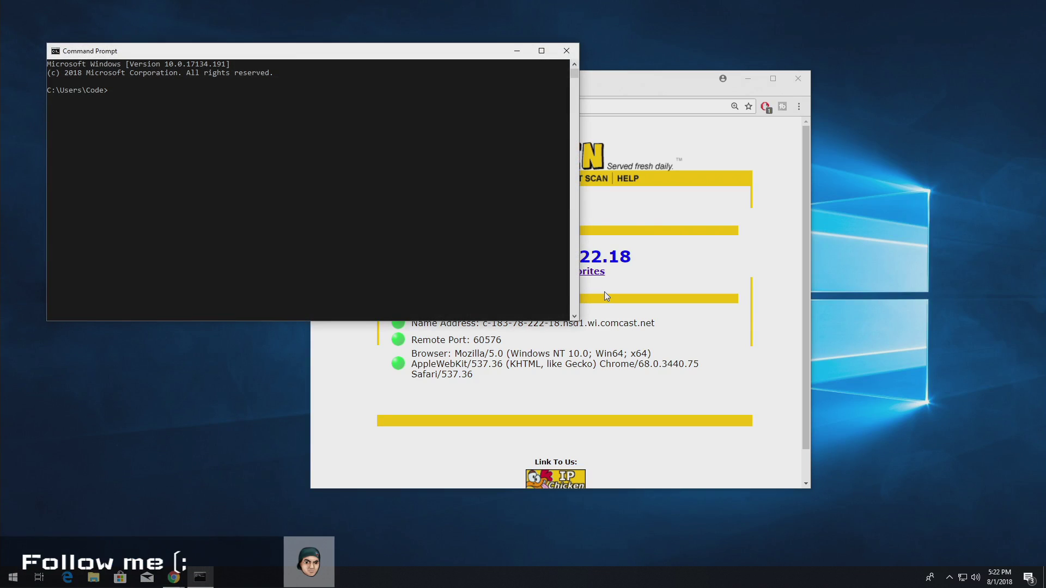
{"action": "left_click_drag", "start_coordinate": [265, 58], "coordinate": [511, 74]}
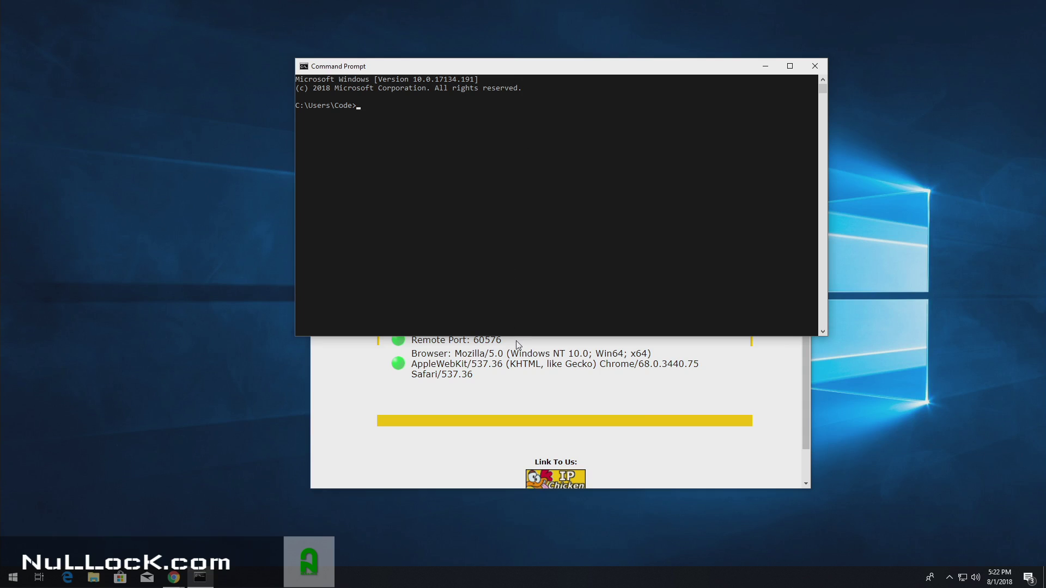
{"action": "left_click_drag", "start_coordinate": [515, 337], "coordinate": [549, 493]}
{"action": "left_click", "coordinate": [536, 314]}
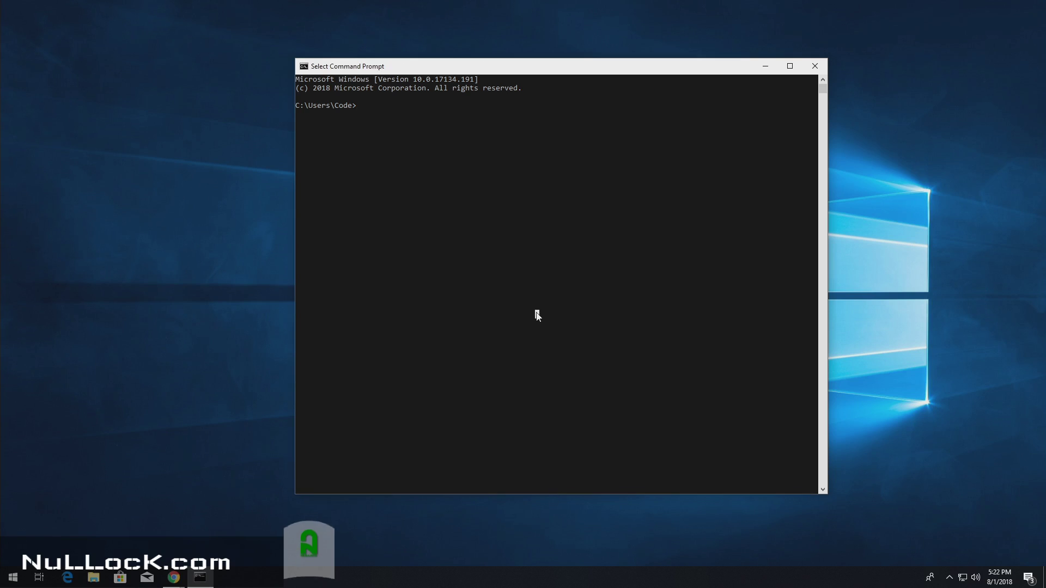
- Ping google.com from the command line
{"action": "left_click", "coordinate": [397, 124]}
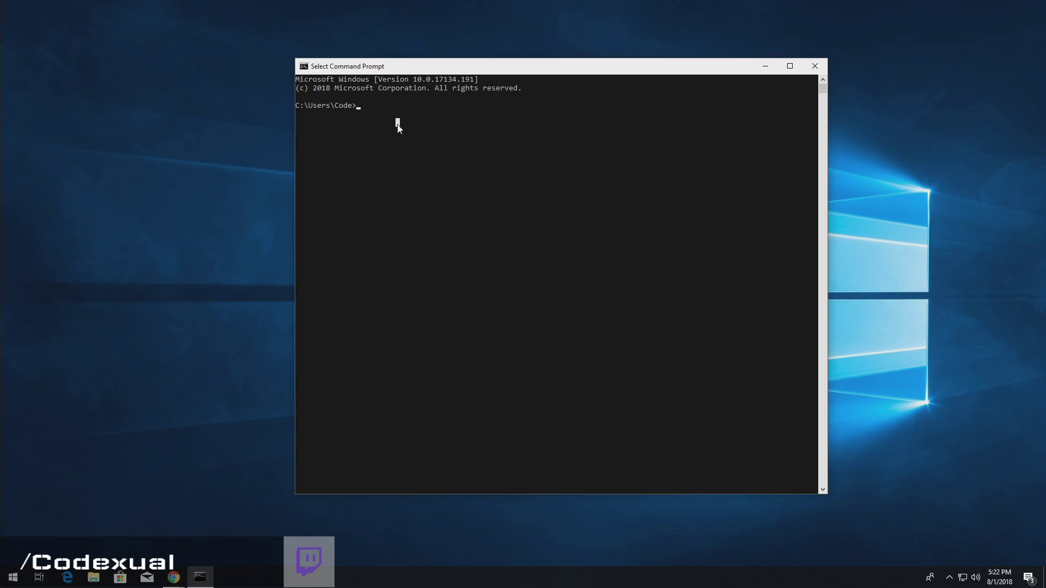
{"action": "type", "text": "ping google.com"}
{"action": "key", "text": "Return"}
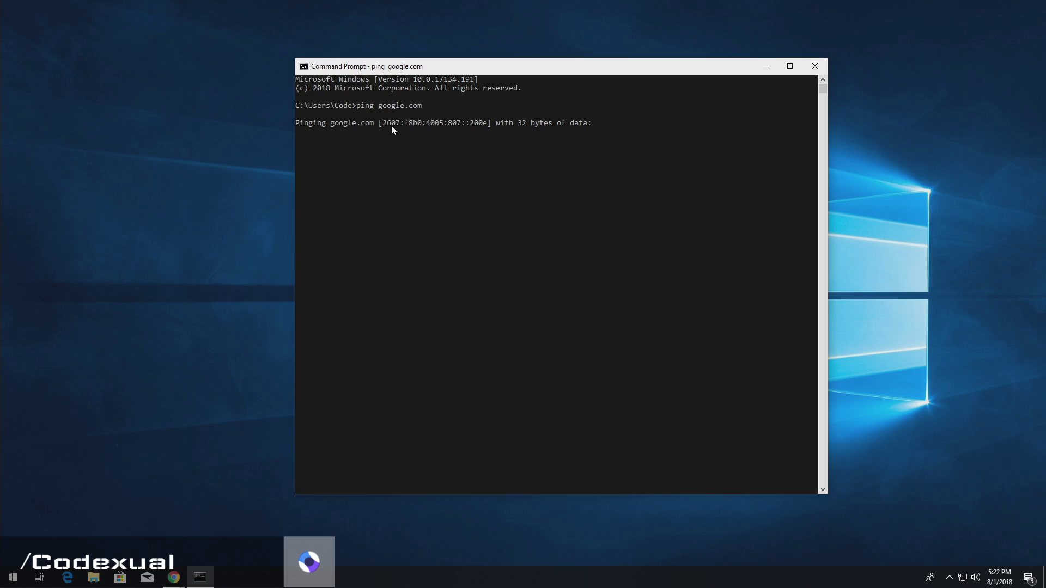
- Highlight google.com's resolved IPv6 address in the output, clear the selection and interrupt the running ping
{"action": "left_click_drag", "start_coordinate": [385, 122], "coordinate": [490, 124]}
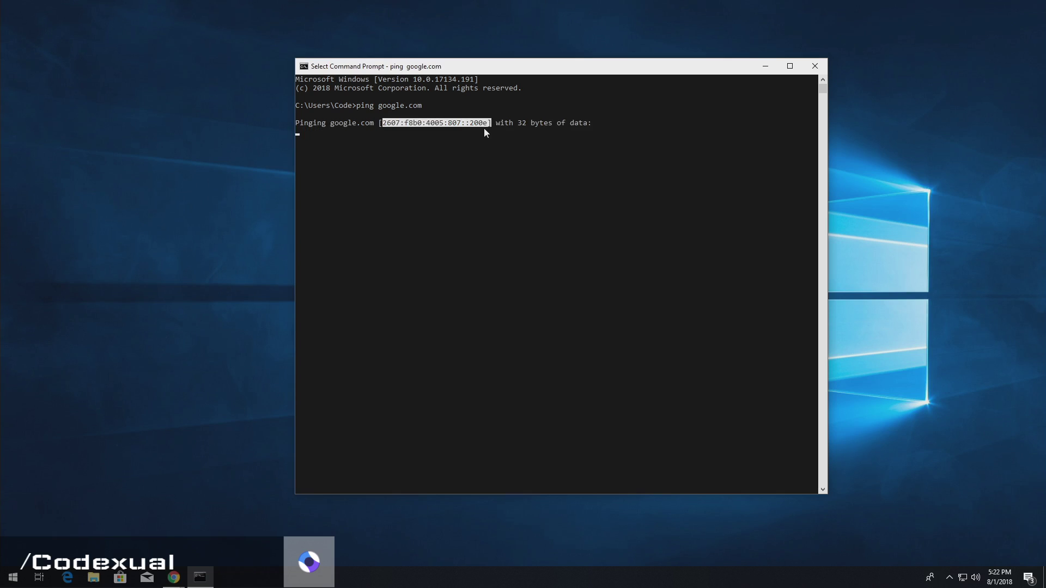
{"action": "left_click", "coordinate": [474, 218]}
{"action": "right_click", "coordinate": [475, 217]}
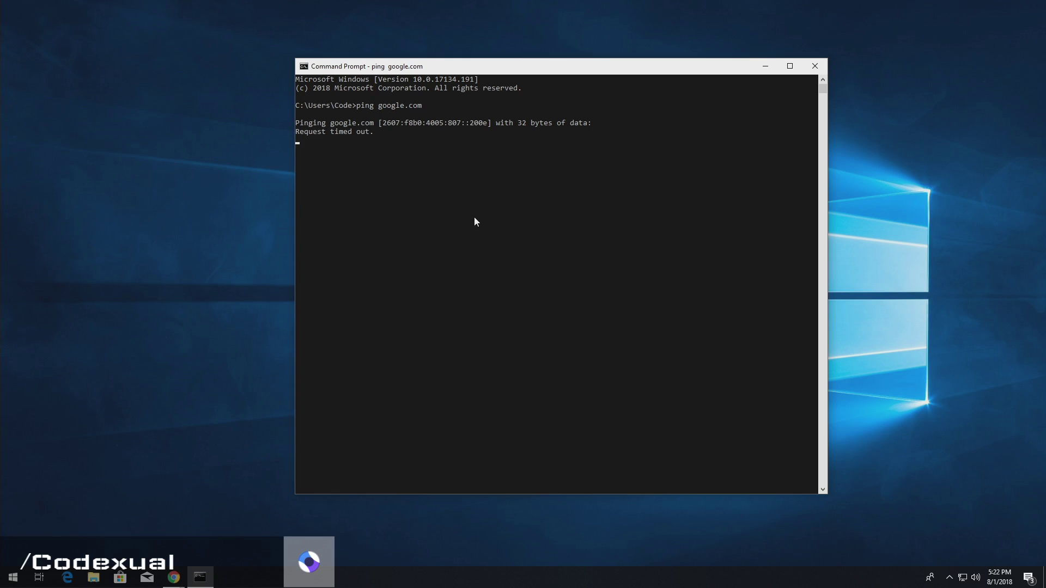
{"action": "left_click", "coordinate": [479, 212]}
{"action": "right_click", "coordinate": [479, 212]}
{"action": "key", "text": "ctrl+c"}
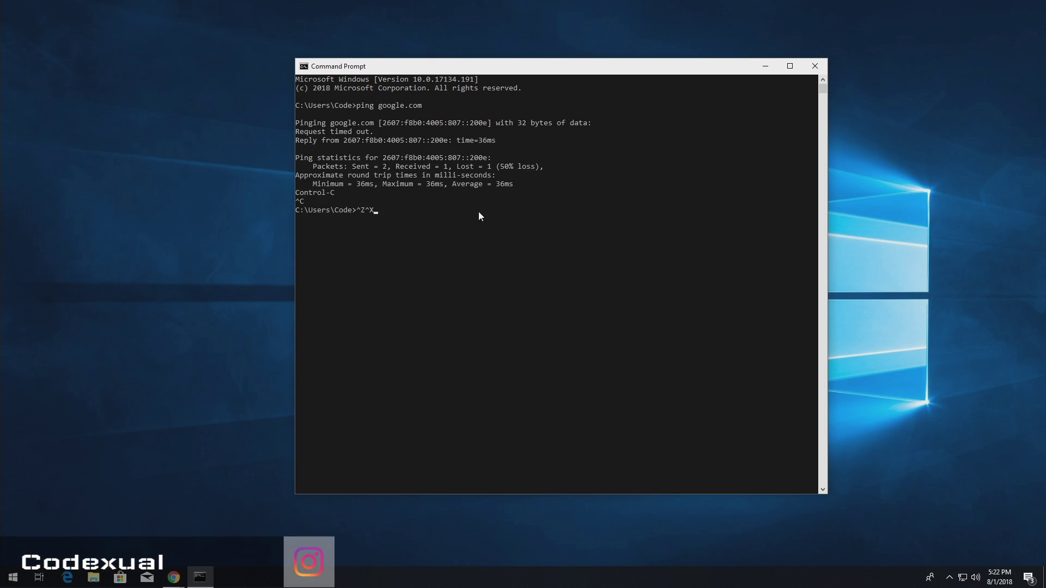
- Ping ipchicken.com from the command line
{"action": "left_click", "coordinate": [479, 217]}
{"action": "right_click", "coordinate": [479, 216]}
{"action": "type", "text": "ping ipchicken.com"}
{"action": "key", "text": "Return"}
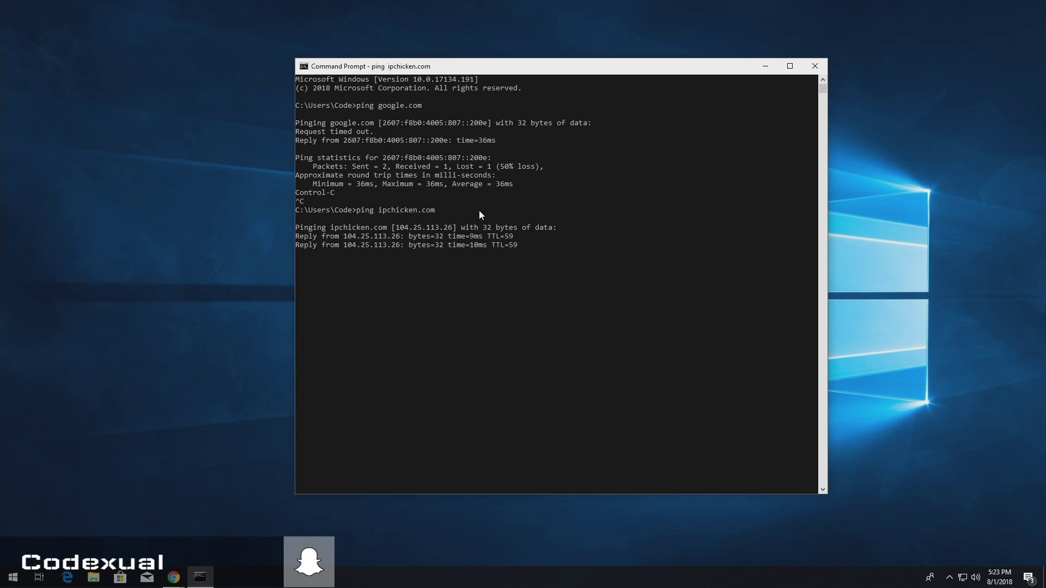
- Highlight the resolved IP address, the ipchicken.com host name and a reply address in the ping output
{"action": "left_click_drag", "start_coordinate": [396, 228], "coordinate": [453, 229]}
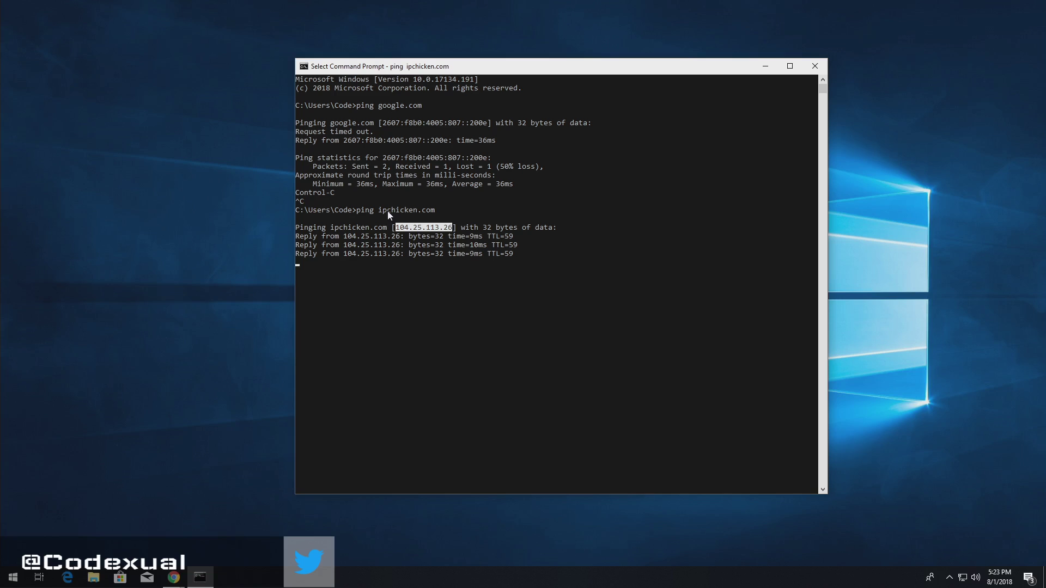
{"action": "left_click_drag", "start_coordinate": [379, 210], "coordinate": [437, 210]}
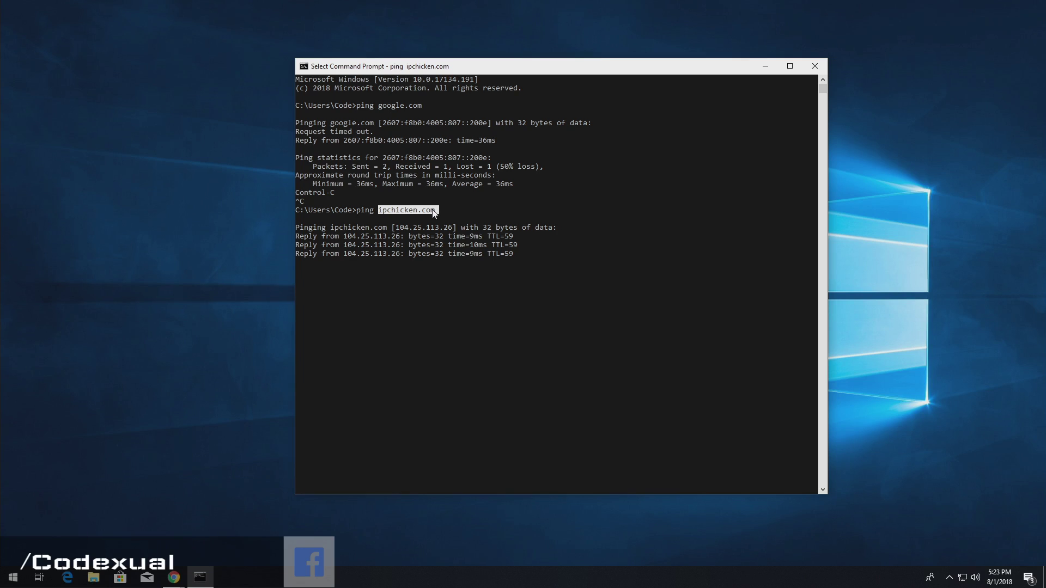
{"action": "left_click", "coordinate": [418, 270]}
{"action": "right_click", "coordinate": [417, 269]}
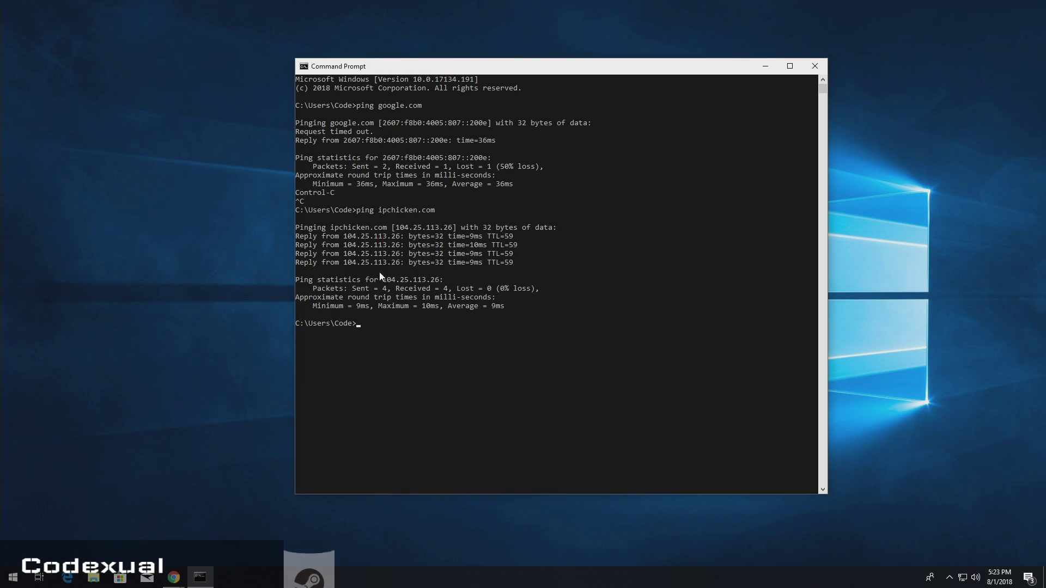
{"action": "left_click_drag", "start_coordinate": [339, 252], "coordinate": [400, 255]}
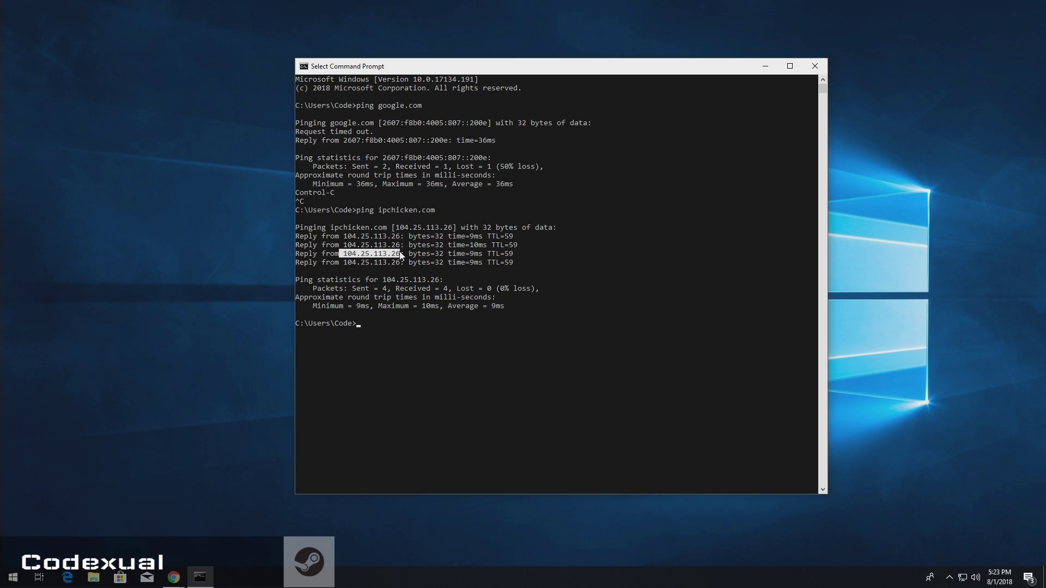
{"action": "left_click", "coordinate": [400, 255]}
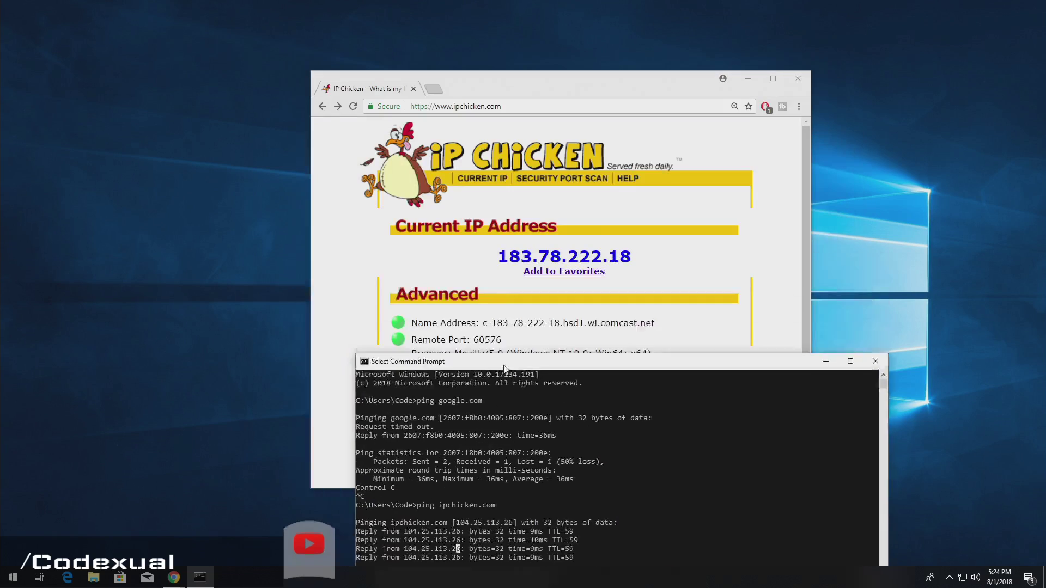
- Move the Command Prompt window aside and bring the IP Chicken browser window to the front
{"action": "left_click_drag", "start_coordinate": [504, 369], "coordinate": [280, 212]}
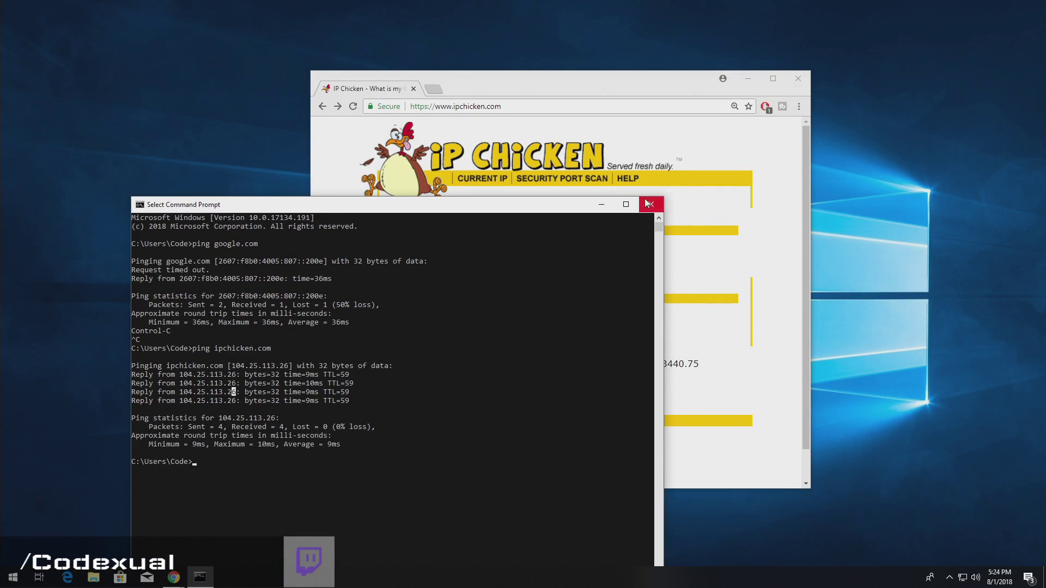
{"action": "left_click_drag", "start_coordinate": [555, 207], "coordinate": [419, 77]}
{"action": "left_click", "coordinate": [643, 260]}
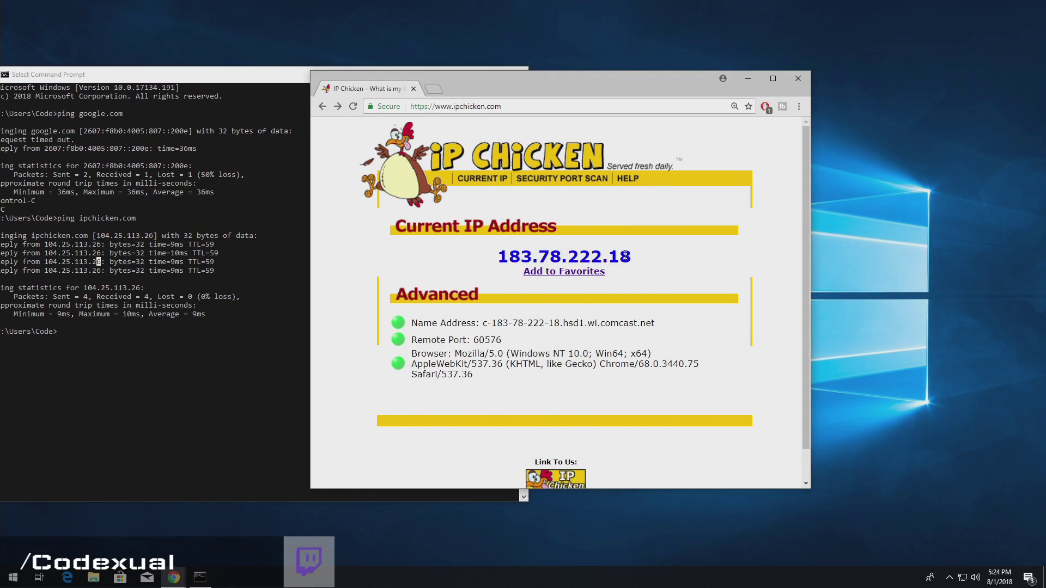
- Highlight the whole current IP address on the IP Chicken page
{"action": "left_click_drag", "start_coordinate": [631, 256], "coordinate": [500, 257]}
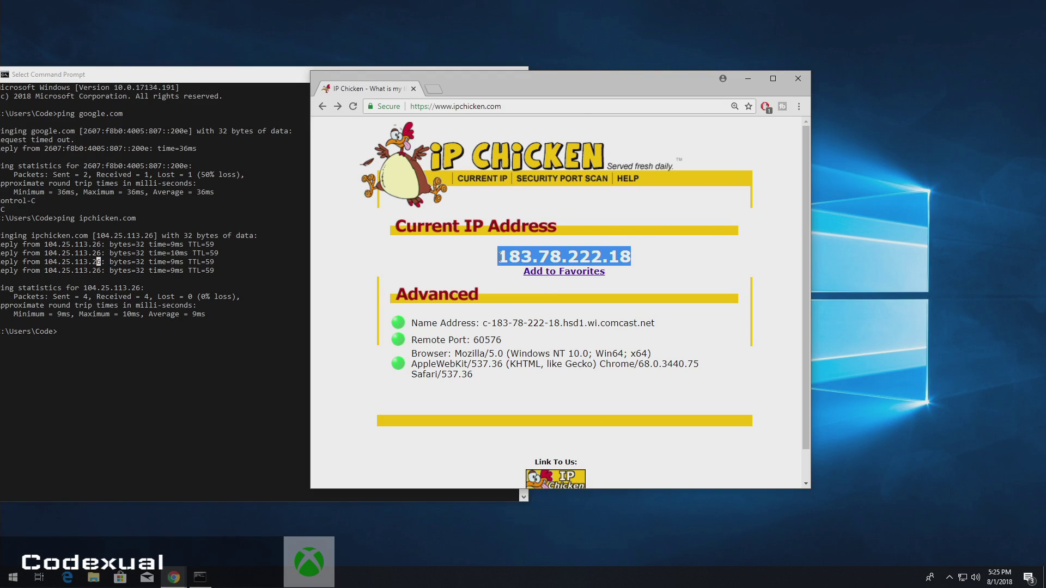
{"action": "left_click", "coordinate": [500, 257]}
{"action": "left_click_drag", "start_coordinate": [499, 257], "coordinate": [642, 262]}
{"action": "mouse_move", "coordinate": [632, 256]}
{"action": "left_mouse_down"}
{"action": "mouse_move", "coordinate": [608, 259]}
{"action": "mouse_move", "coordinate": [630, 265]}
{"action": "left_mouse_up"}
{"action": "left_click", "coordinate": [504, 257]}
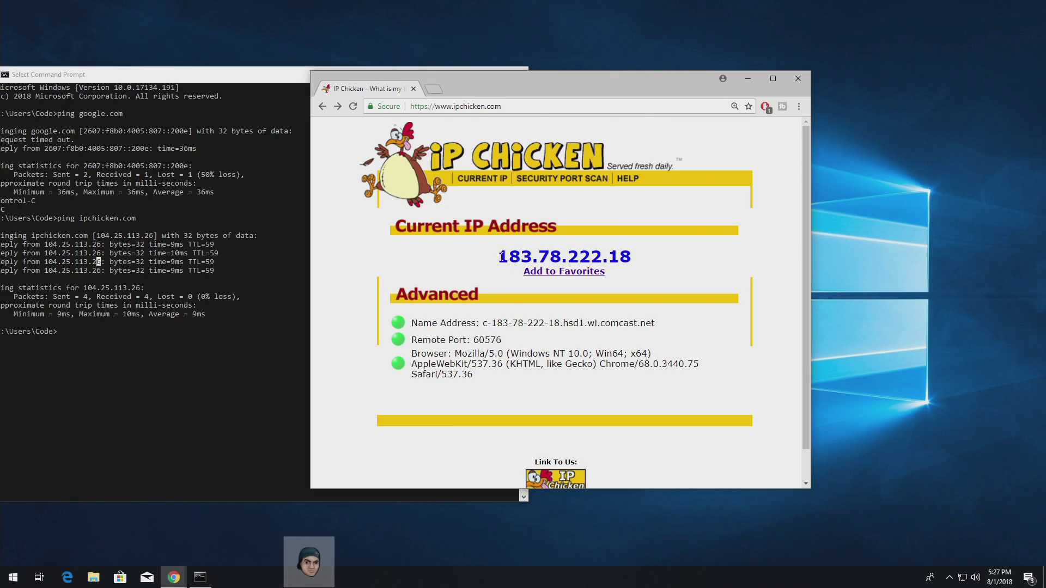
{"action": "left_click_drag", "start_coordinate": [497, 257], "coordinate": [636, 262]}
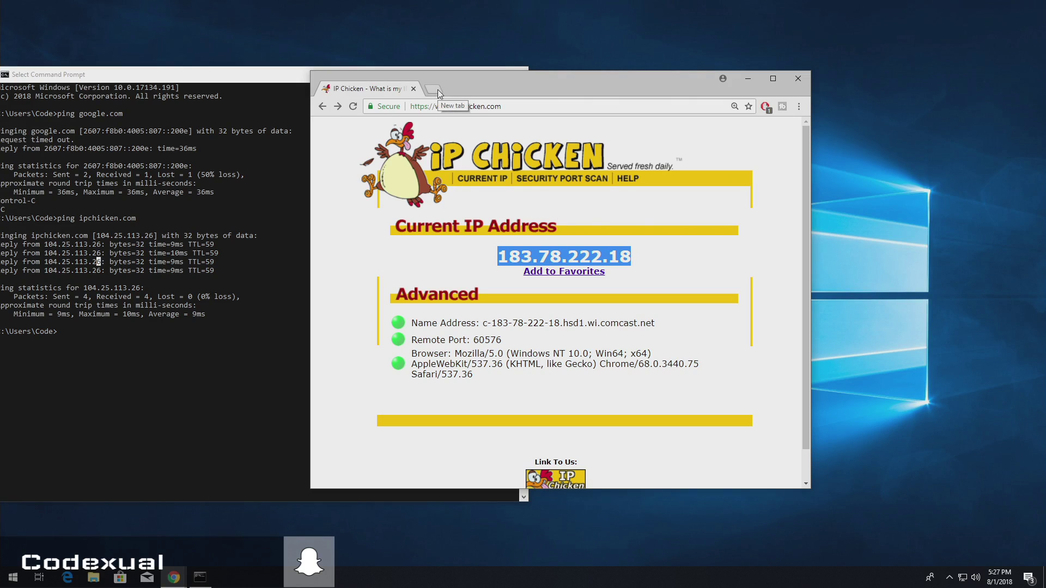
- Search Google for "exploit db" and open the Exploit-DB website from the results
{"action": "left_click", "coordinate": [445, 109]}
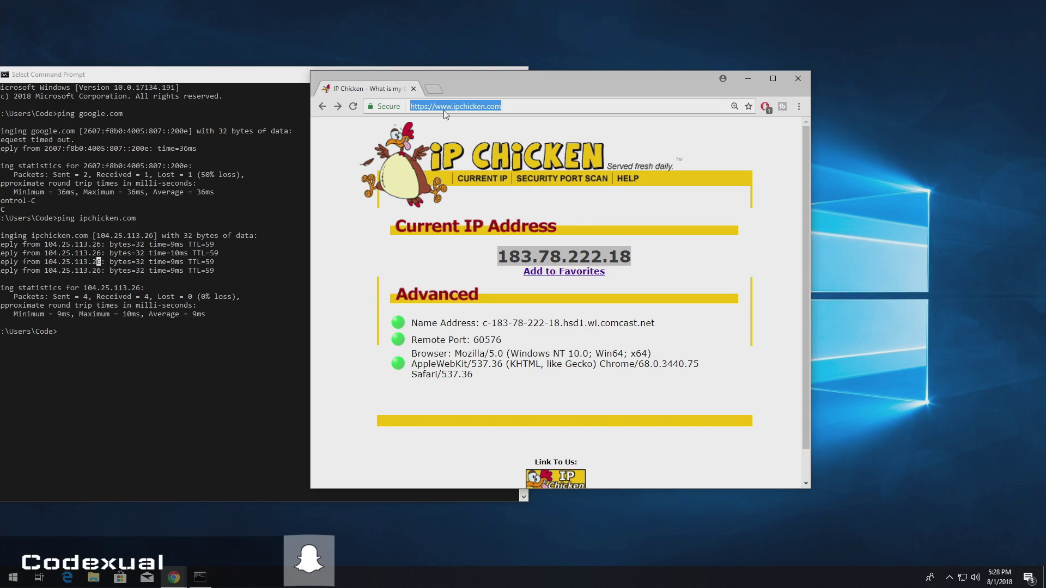
{"action": "type", "text": "exploit"}
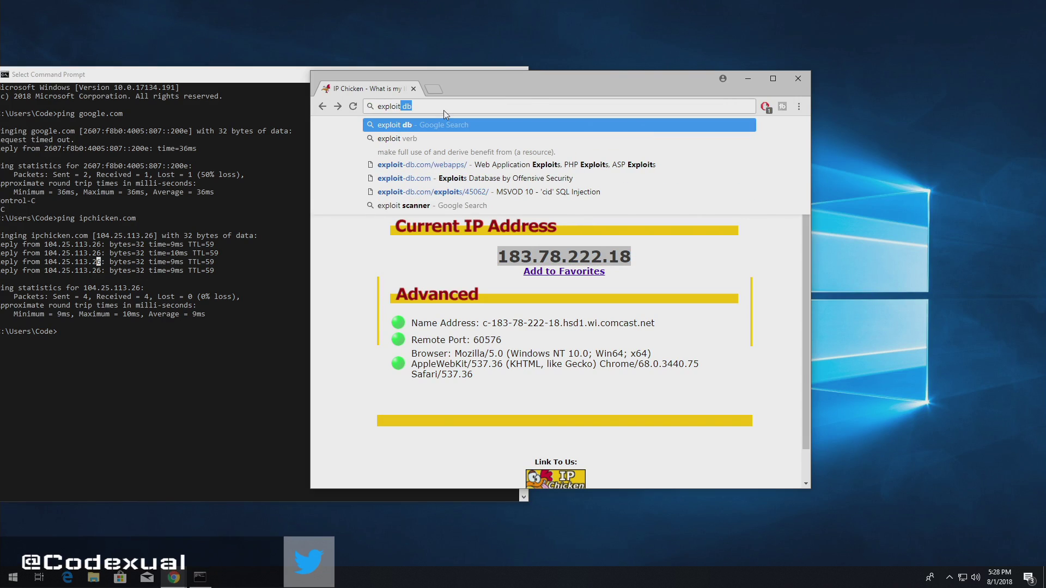
{"action": "key", "text": "Return"}
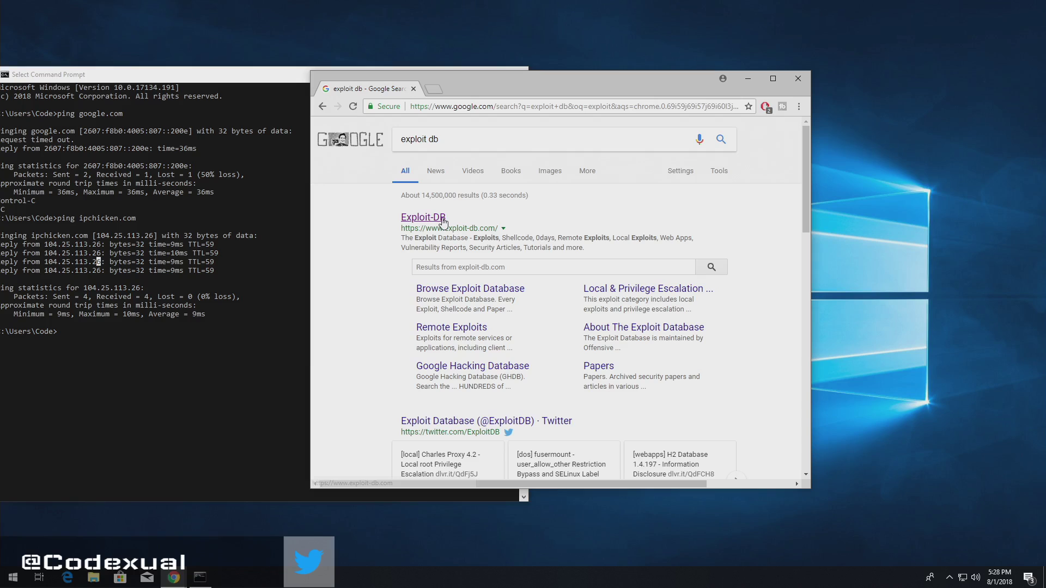
{"action": "left_click", "coordinate": [443, 221]}
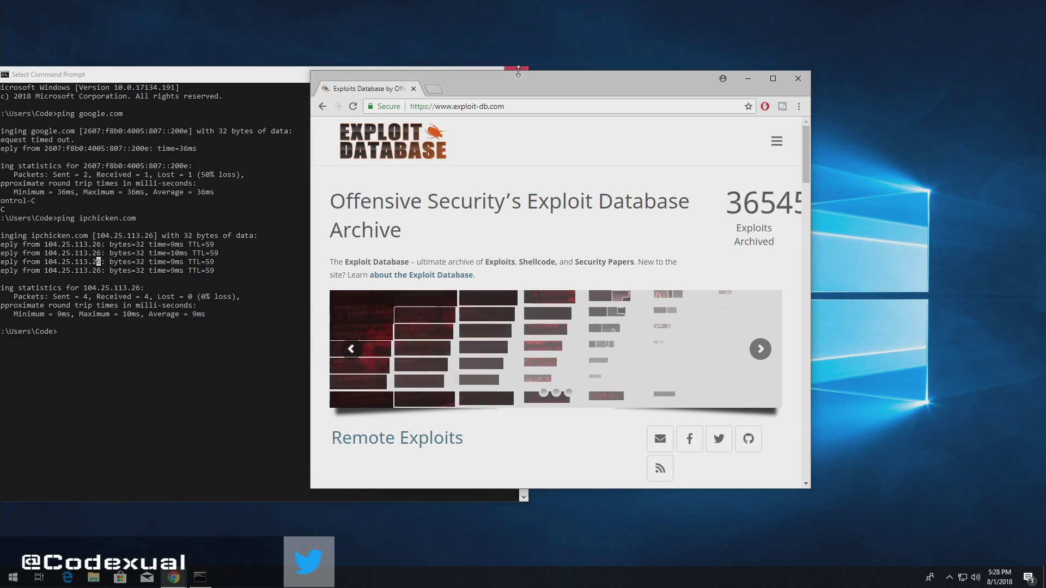
- Maximize the browser window and open the Web Application Exploits category of the Exploit Database
{"action": "double_click", "coordinate": [516, 84]}
{"action": "mouse_move", "coordinate": [463, 61]}
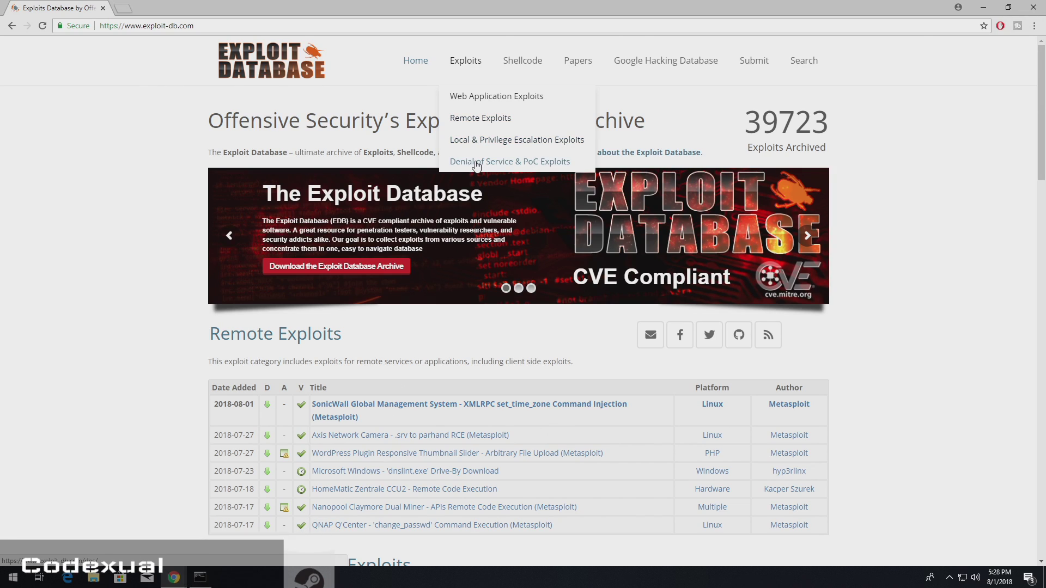
{"action": "left_click", "coordinate": [518, 101]}
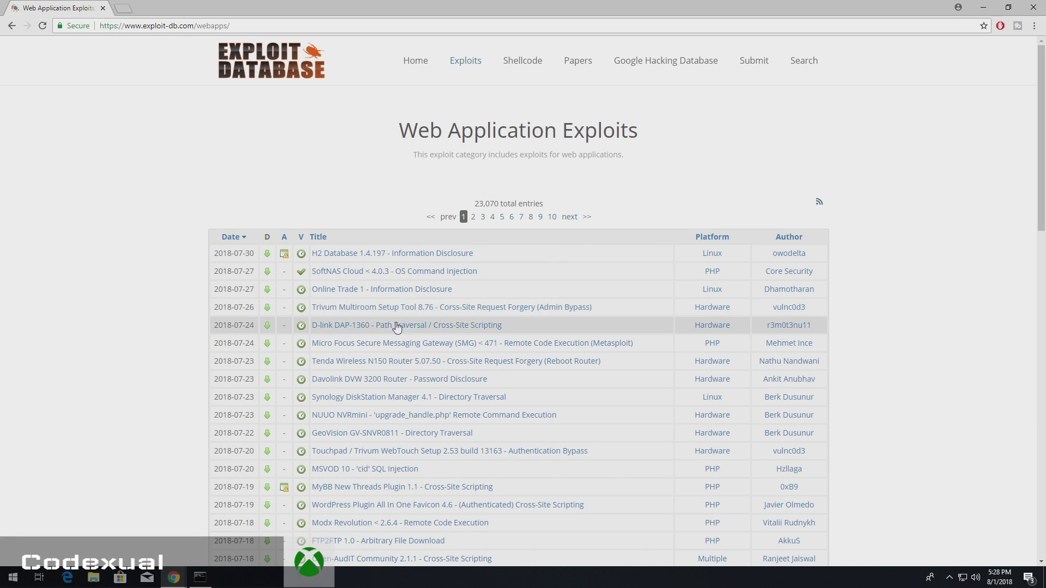
- Look through the titles, platforms and dates on the first page of the Web Application Exploits list
{"action": "scroll", "coordinate": [393, 369], "scroll_direction": "down", "scroll_amount": 2}
{"action": "scroll", "coordinate": [393, 368], "scroll_direction": "down", "scroll_amount": 5}
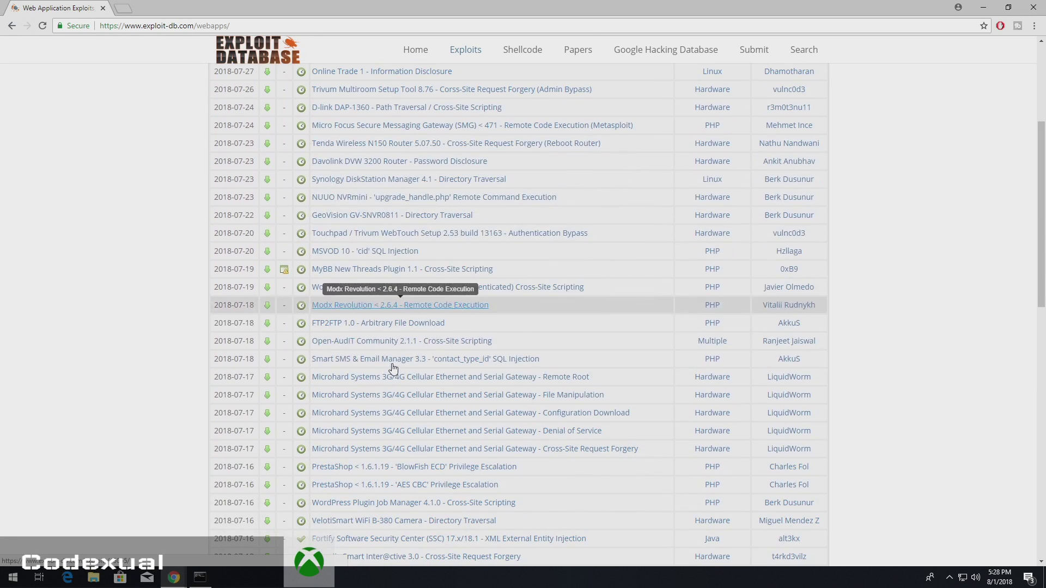
{"action": "scroll", "coordinate": [391, 364], "scroll_direction": "down", "scroll_amount": 3}
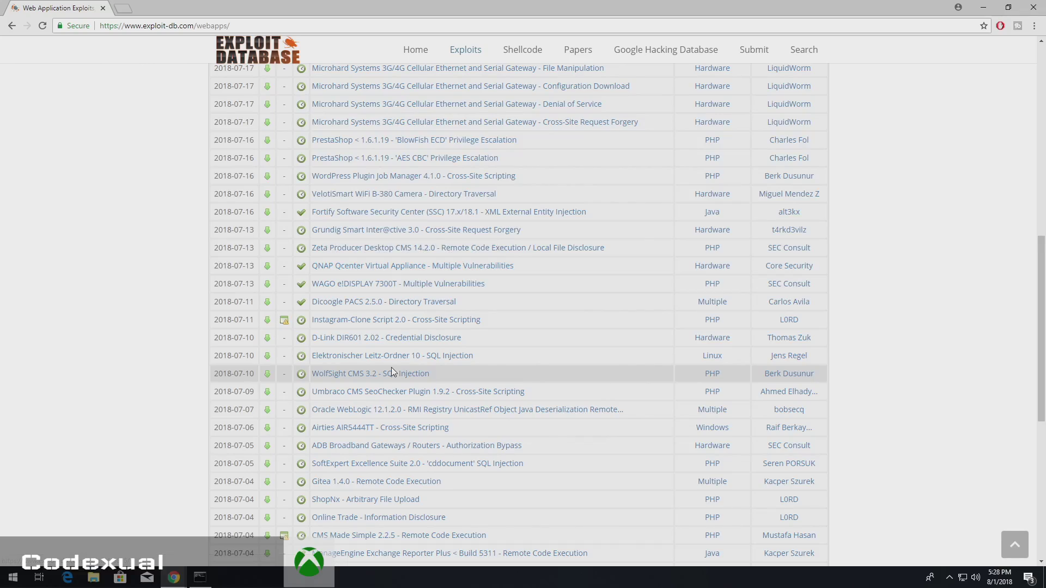
{"action": "scroll", "coordinate": [391, 368], "scroll_direction": "down", "scroll_amount": 1}
{"action": "scroll", "coordinate": [392, 372], "scroll_direction": "down", "scroll_amount": 1}
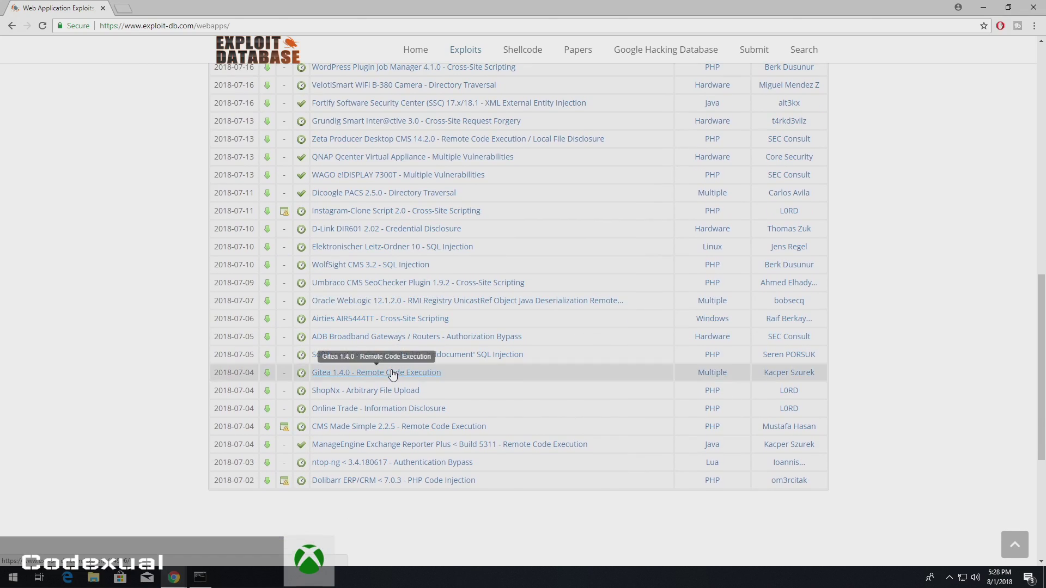
{"action": "scroll", "coordinate": [393, 374], "scroll_direction": "up", "scroll_amount": 7}
{"action": "scroll", "coordinate": [394, 374], "scroll_direction": "up", "scroll_amount": 4}
{"action": "scroll", "coordinate": [394, 376], "scroll_direction": "down", "scroll_amount": 3}
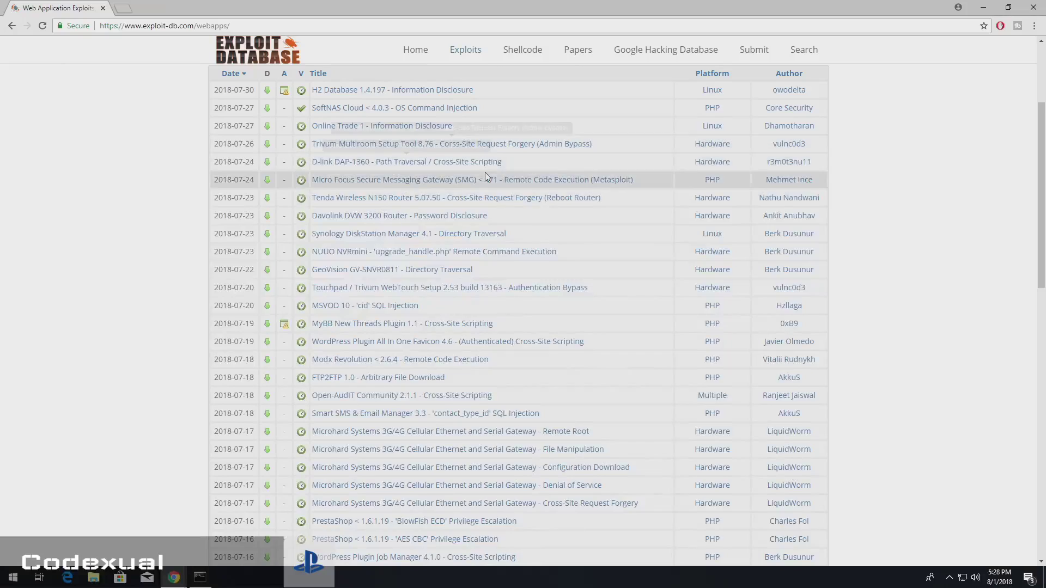
{"action": "scroll", "coordinate": [485, 172], "scroll_direction": "up", "scroll_amount": 3}
- Go to page 2 of the Web Application Exploits list and open the "WordPress Plugin iThemes Security < 7.0.3 - SQL Injection" entry
{"action": "left_click", "coordinate": [473, 218]}
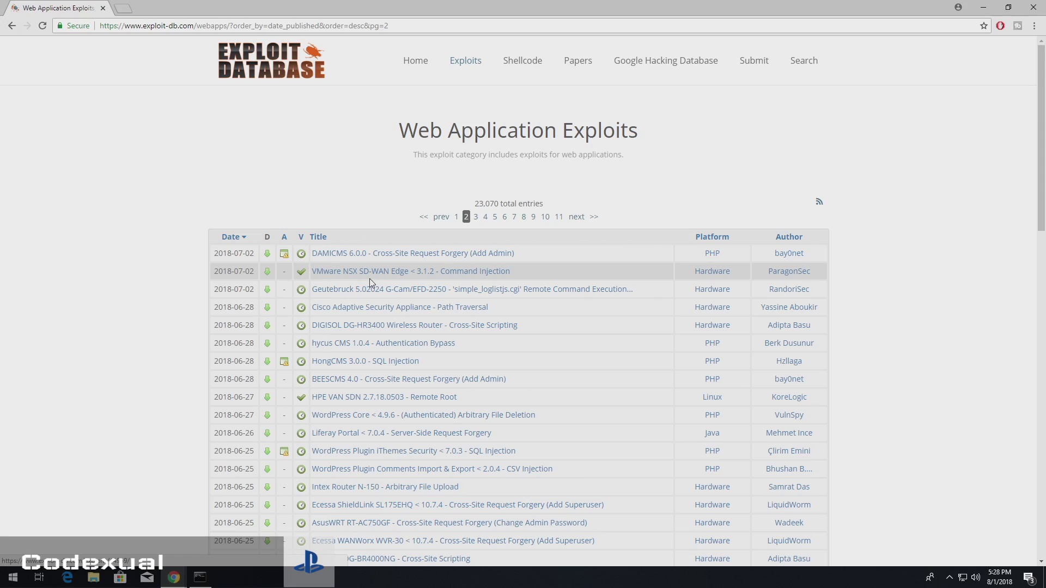
{"action": "scroll", "coordinate": [368, 291], "scroll_direction": "down", "scroll_amount": 1}
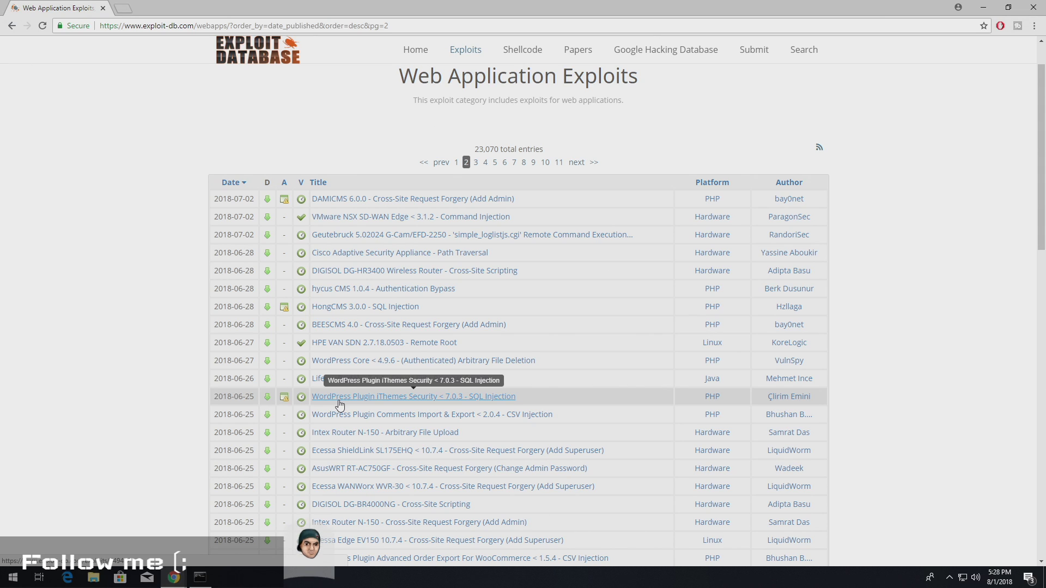
{"action": "left_click", "coordinate": [478, 397]}
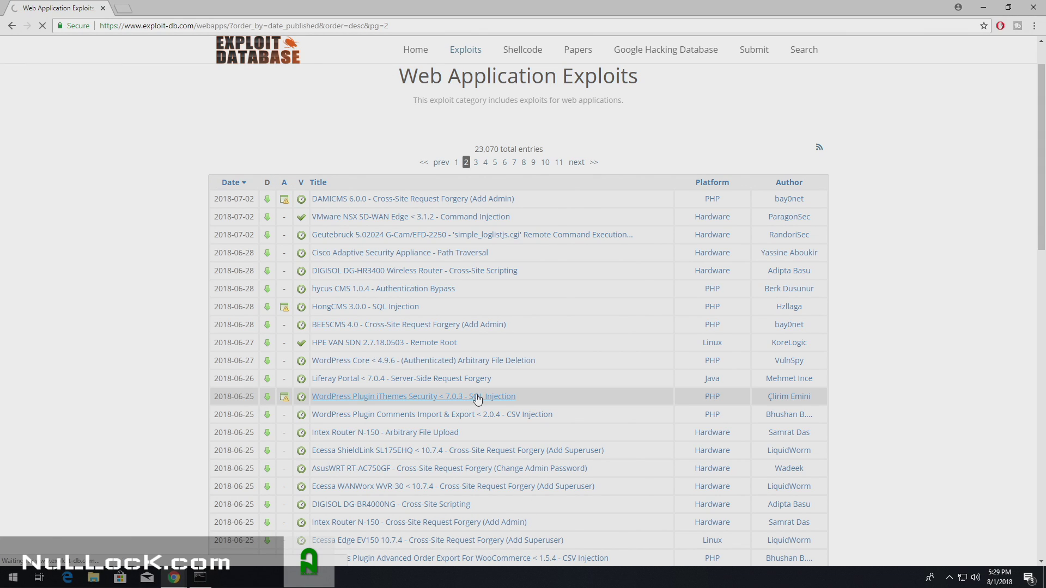
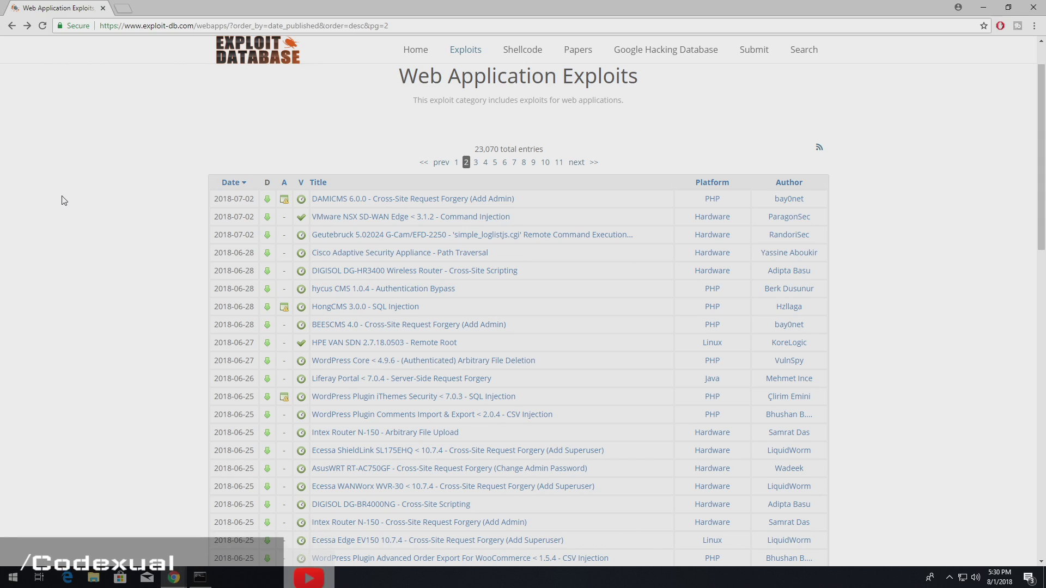
- Open the "TP-Link TL-WA850RE - Remote Command Execution" entry from page 2 of the Web Application Exploits list
{"action": "scroll", "coordinate": [64, 200], "scroll_direction": "down", "scroll_amount": 1}
{"action": "scroll", "coordinate": [65, 201], "scroll_direction": "down", "scroll_amount": 3}
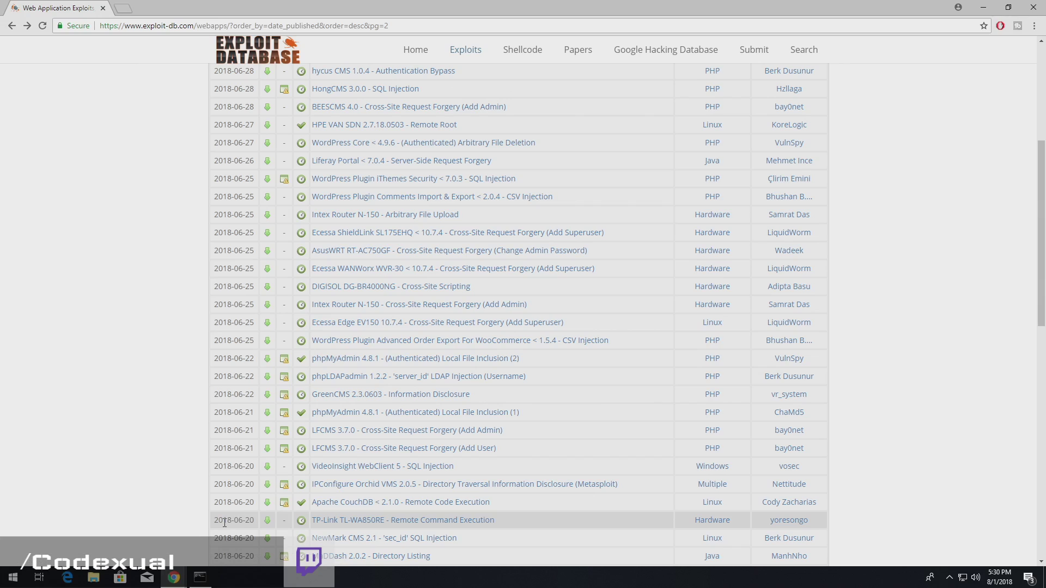
{"action": "left_click_drag", "start_coordinate": [234, 521], "coordinate": [238, 522]}
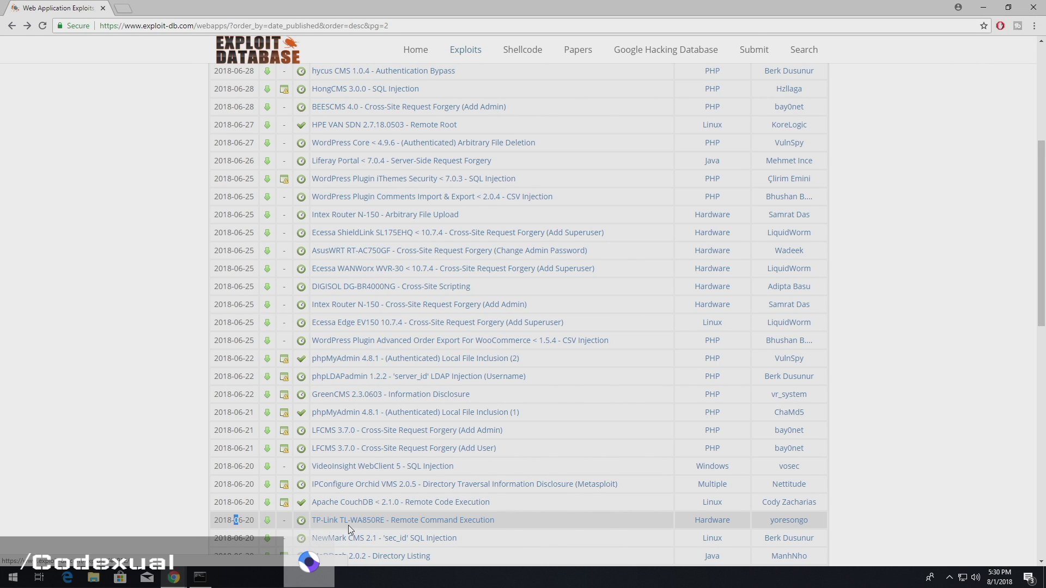
{"action": "left_click", "coordinate": [379, 523]}
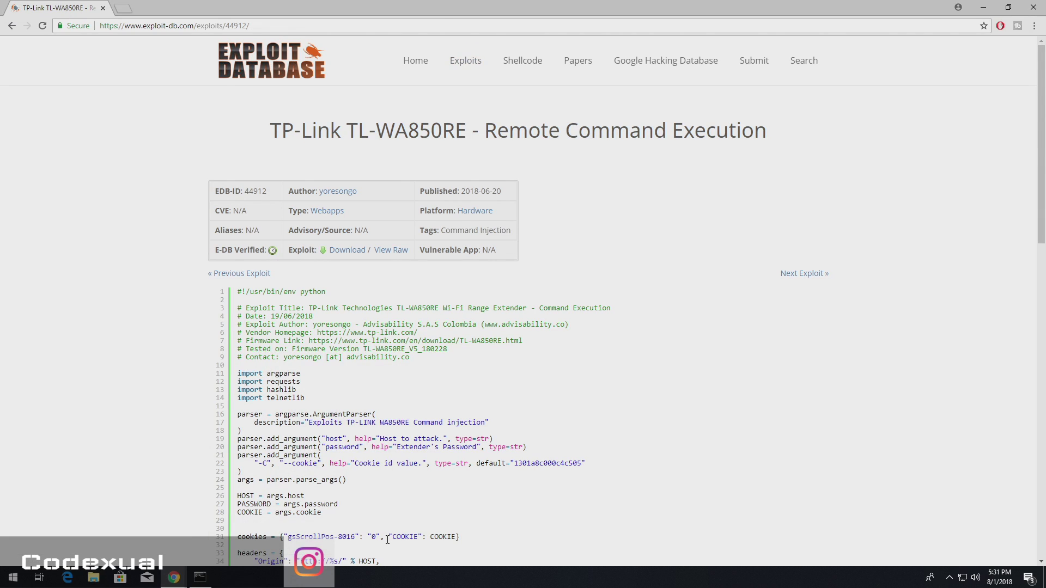
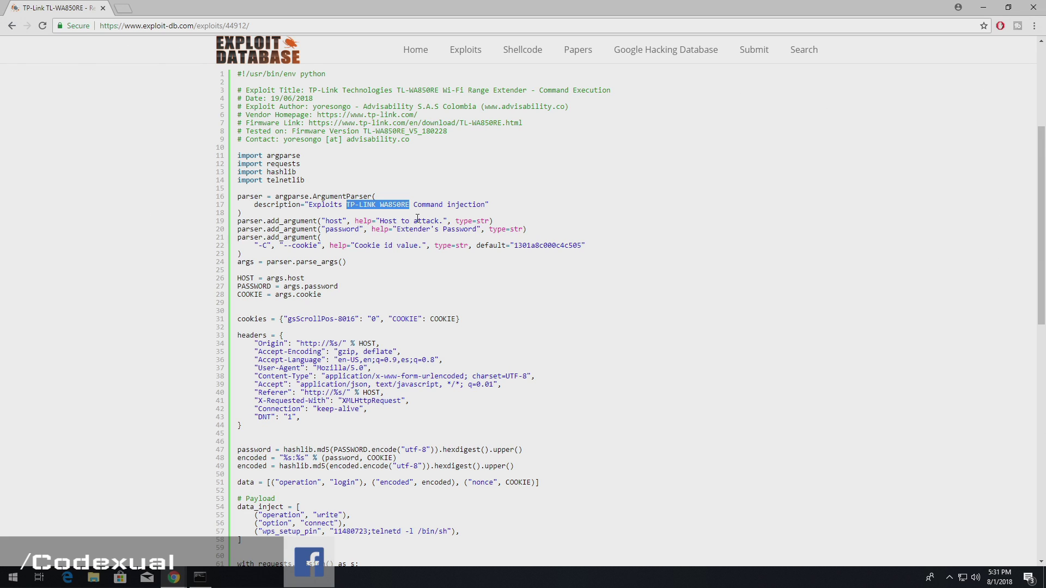
{"action": "scroll", "coordinate": [418, 218], "scroll_direction": "up", "scroll_amount": 3}
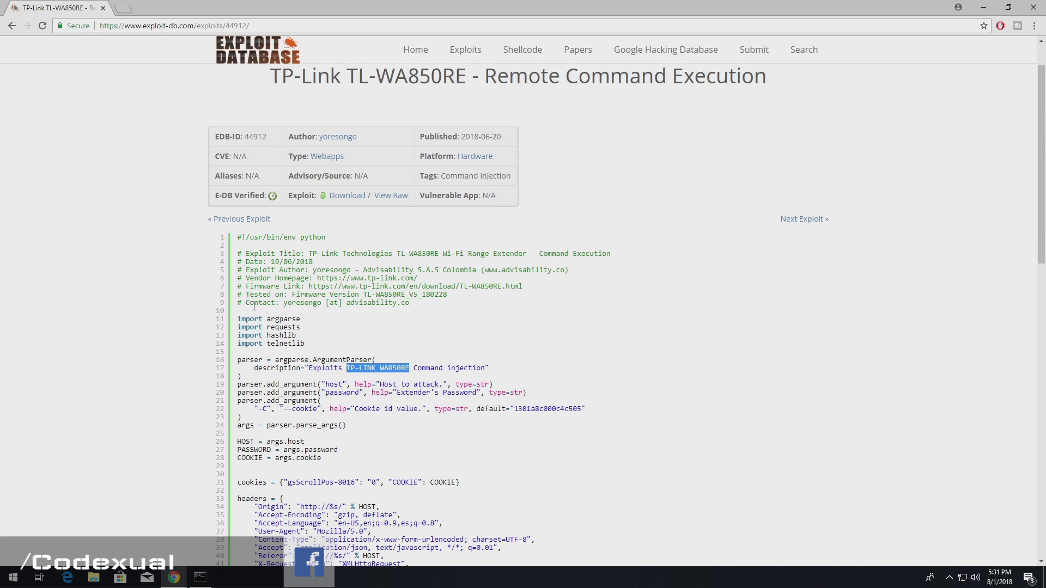
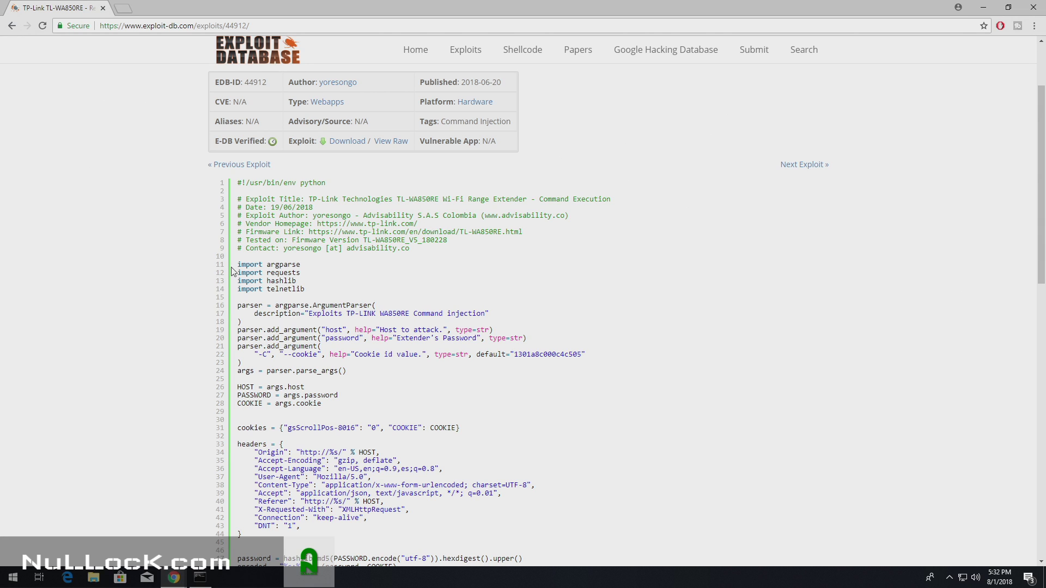
{"action": "scroll", "coordinate": [246, 267], "scroll_direction": "down", "scroll_amount": 7}
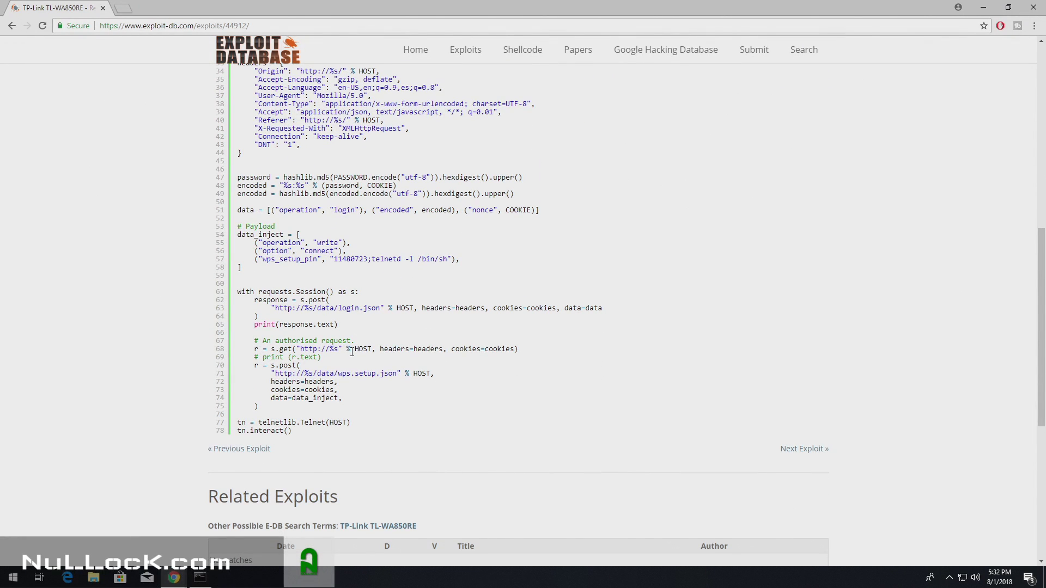
{"action": "scroll", "coordinate": [352, 351], "scroll_direction": "up", "scroll_amount": 9}
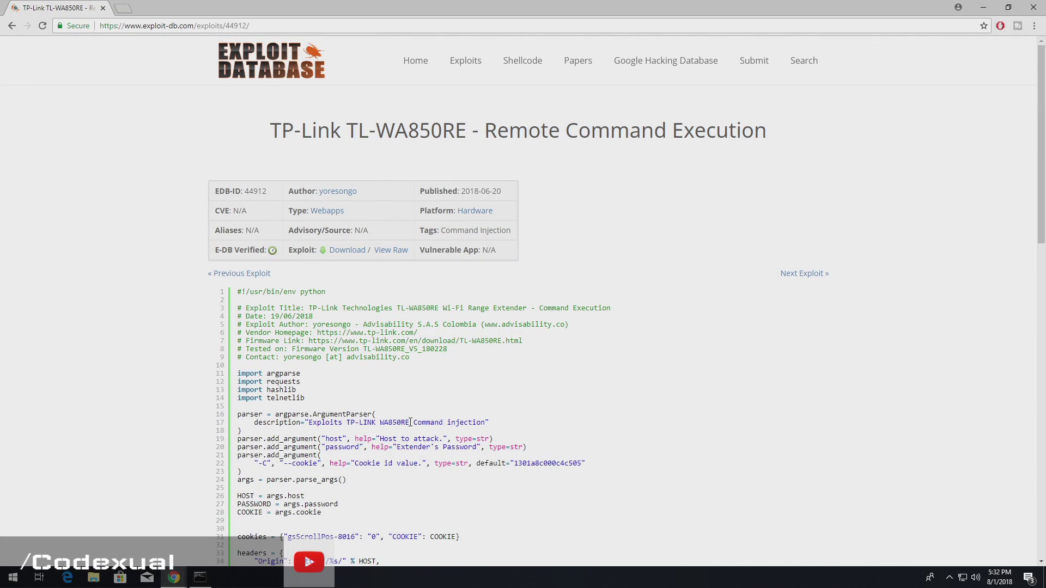
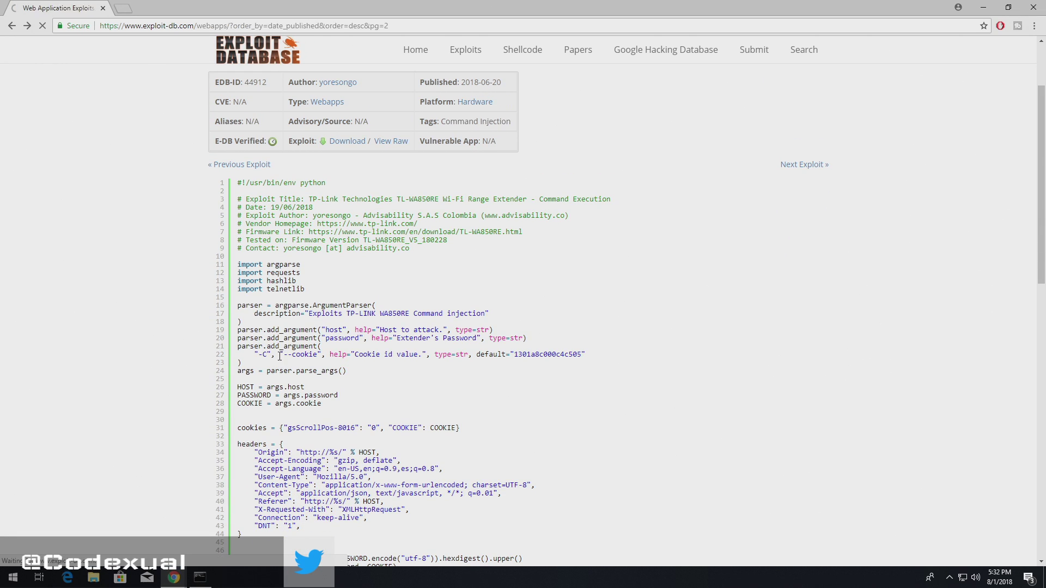
- Examine the exploit titles, publication dates and affected platforms on page 2 of the Web Application Exploits list
{"action": "scroll", "coordinate": [280, 356], "scroll_direction": "down", "scroll_amount": 5}
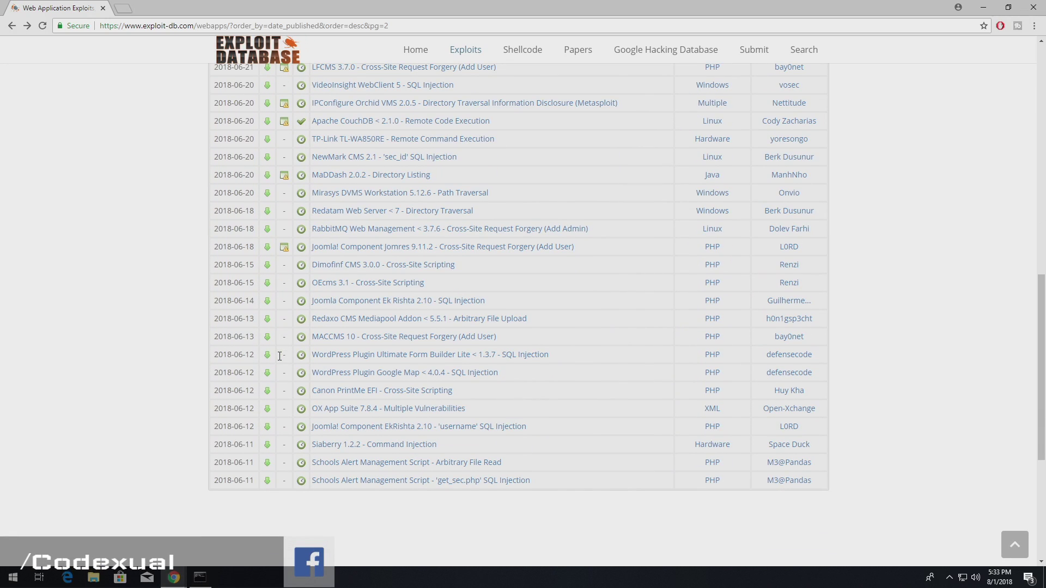
{"action": "scroll", "coordinate": [280, 357], "scroll_direction": "up", "scroll_amount": 10}
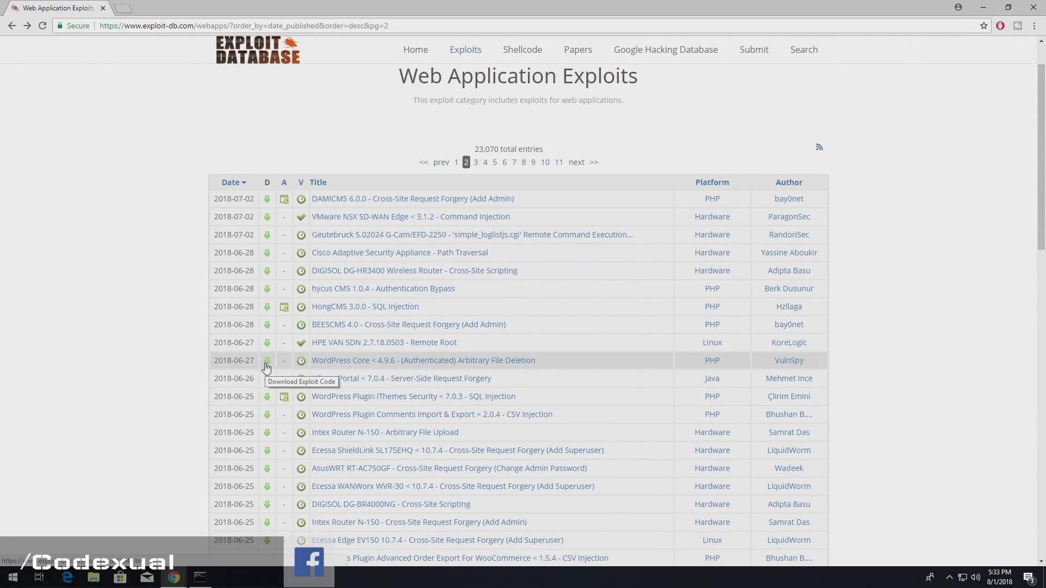
{"action": "scroll", "coordinate": [266, 367], "scroll_direction": "down", "scroll_amount": 6}
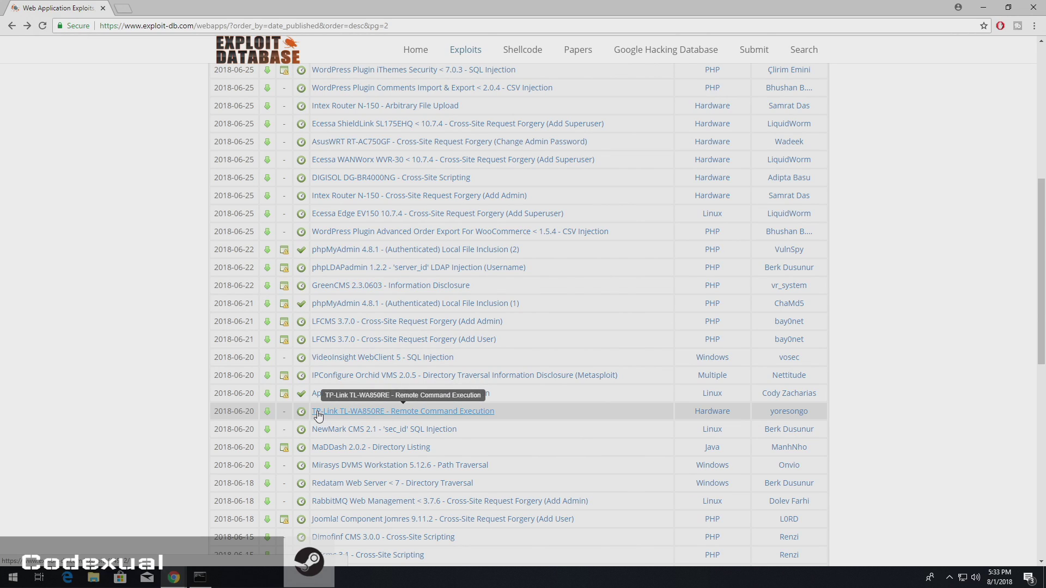
{"action": "scroll", "coordinate": [163, 391], "scroll_direction": "up", "scroll_amount": 6}
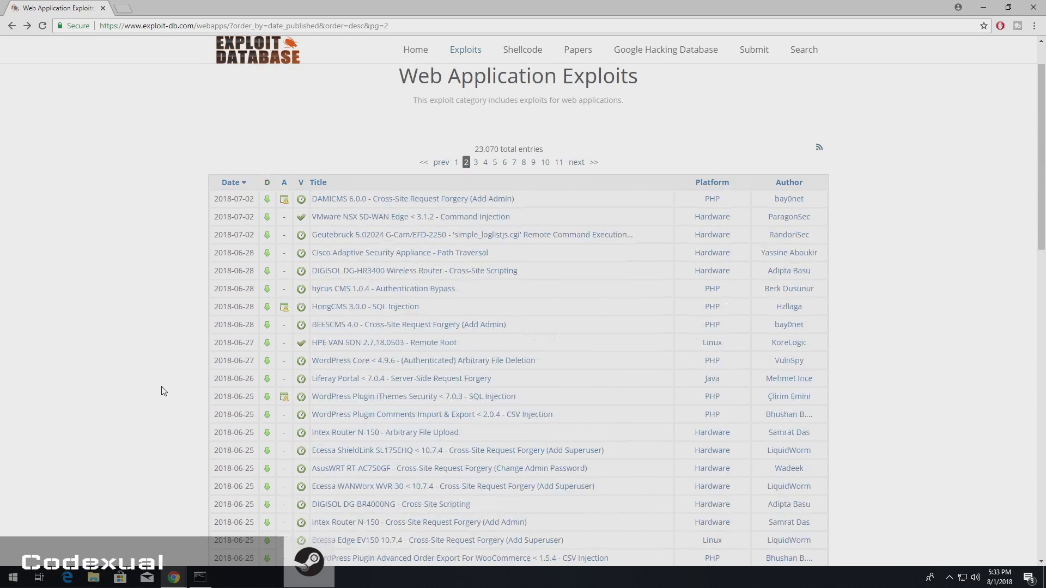
{"action": "scroll", "coordinate": [161, 391], "scroll_direction": "up", "scroll_amount": 1}
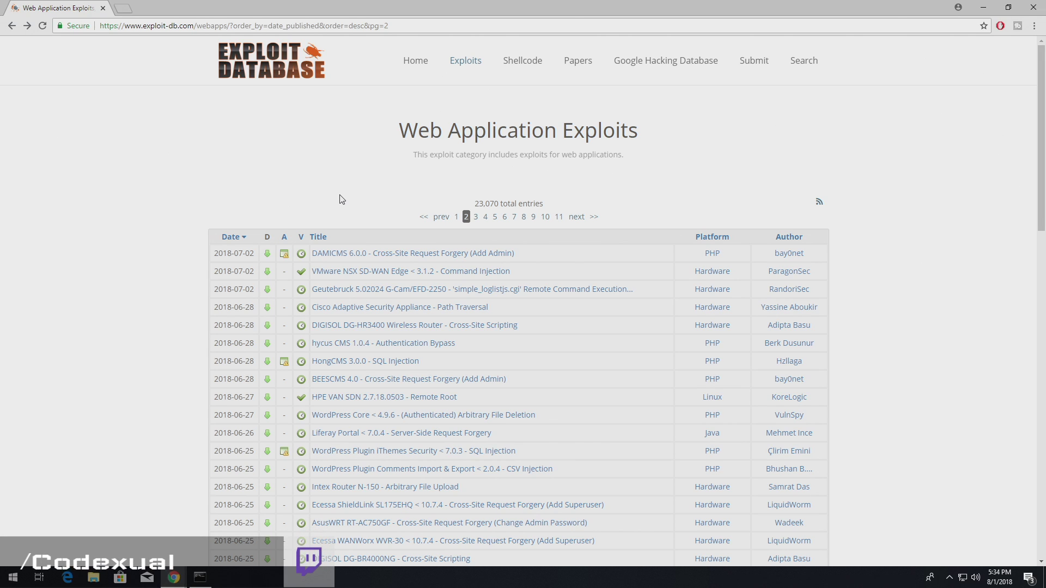
{"action": "scroll", "coordinate": [449, 391], "scroll_direction": "down", "scroll_amount": 1}
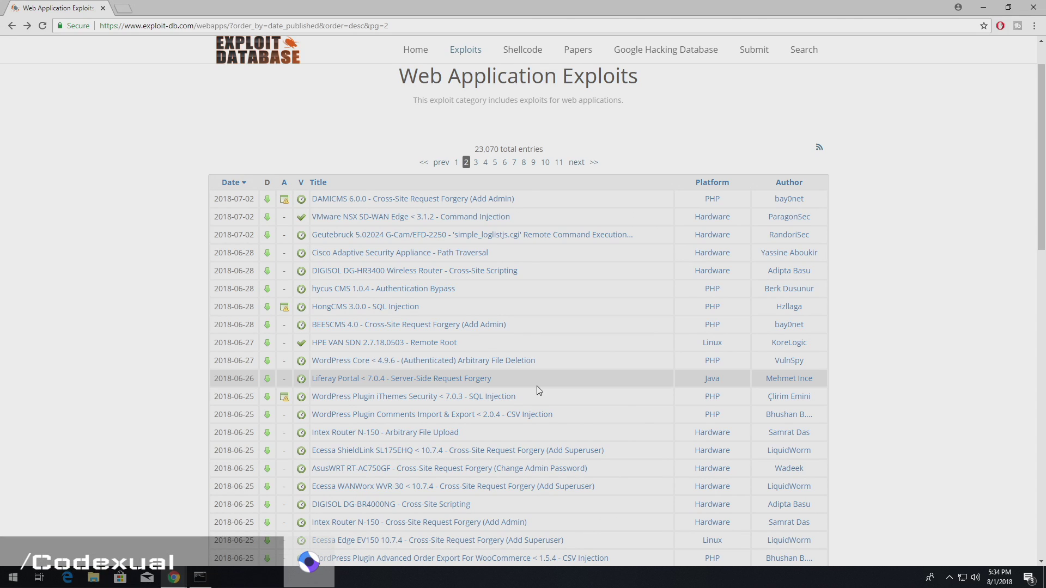
{"action": "scroll", "coordinate": [537, 386], "scroll_direction": "down", "scroll_amount": 1}
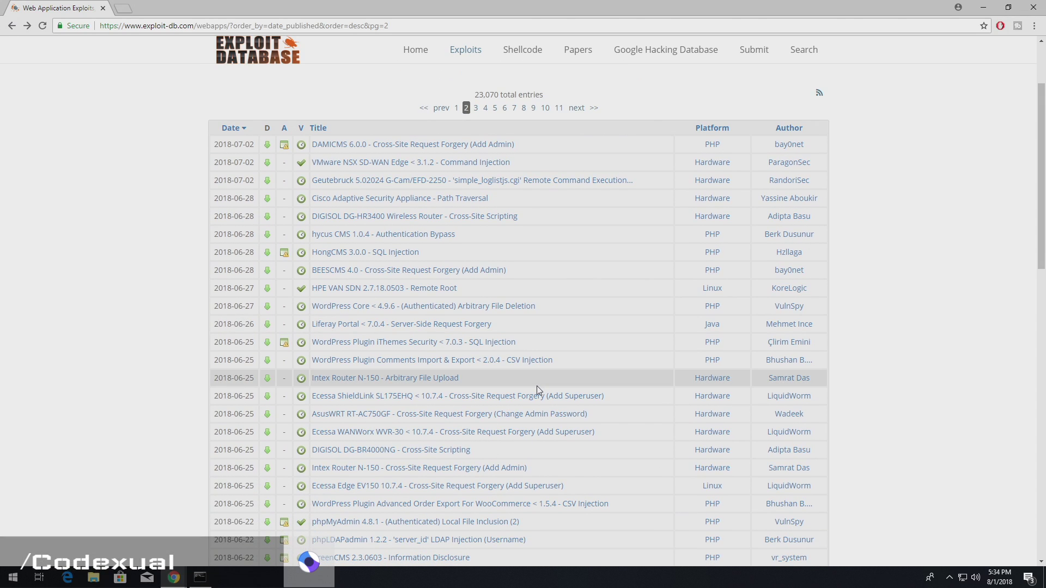
{"action": "scroll", "coordinate": [555, 367], "scroll_direction": "up", "scroll_amount": 2}
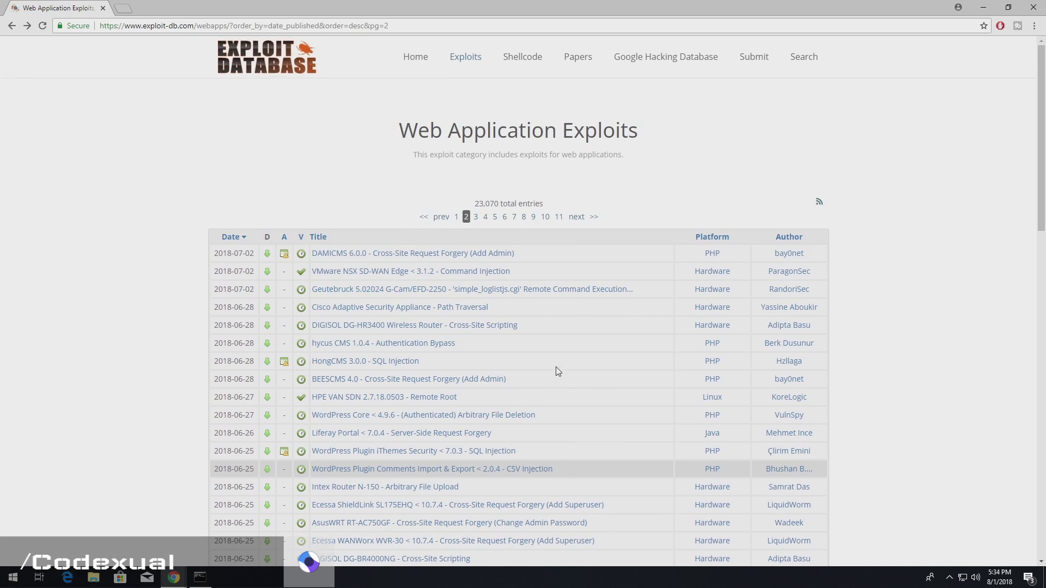
{"action": "scroll", "coordinate": [555, 367], "scroll_direction": "down", "scroll_amount": 1}
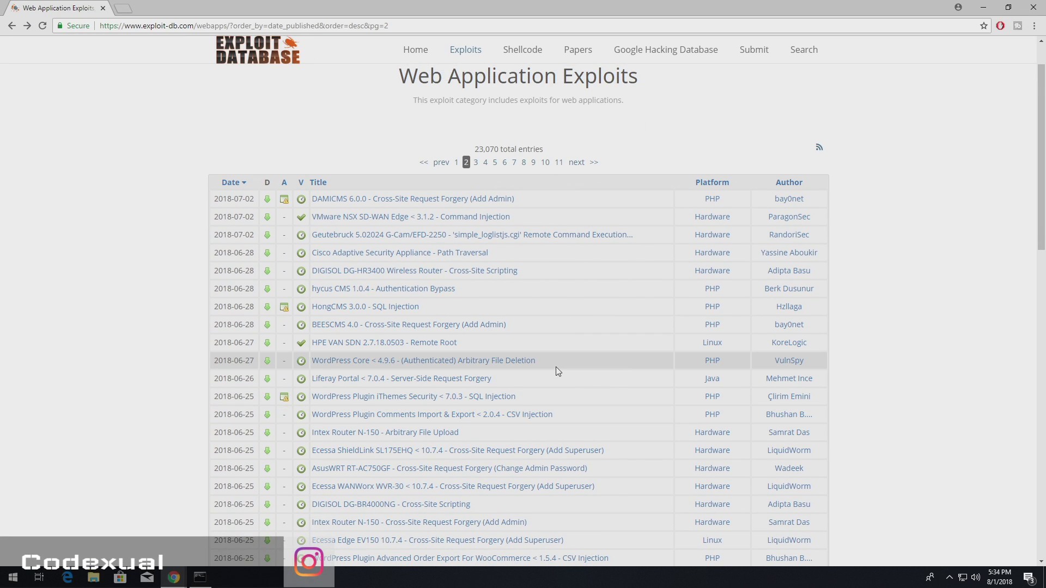
{"action": "scroll", "coordinate": [556, 368], "scroll_direction": "down", "scroll_amount": 2}
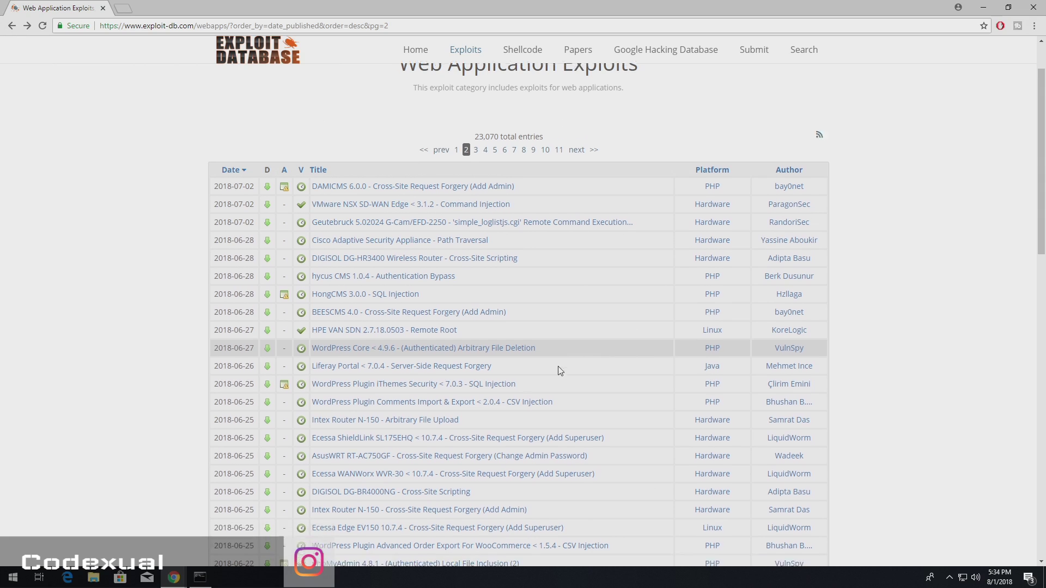
{"action": "scroll", "coordinate": [383, 299], "scroll_direction": "down", "scroll_amount": 1}
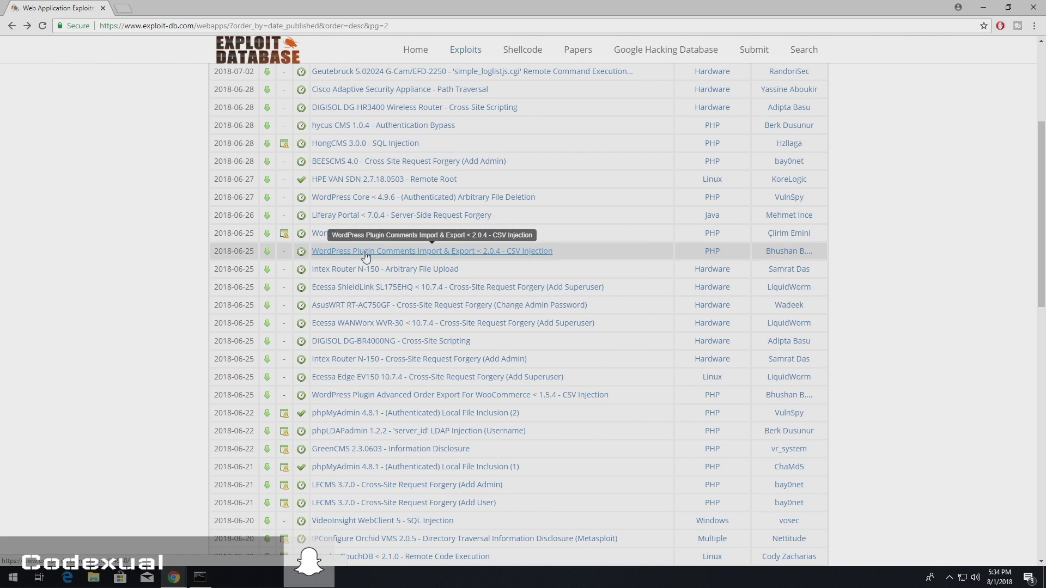
{"action": "scroll", "coordinate": [365, 256], "scroll_direction": "down", "scroll_amount": 2}
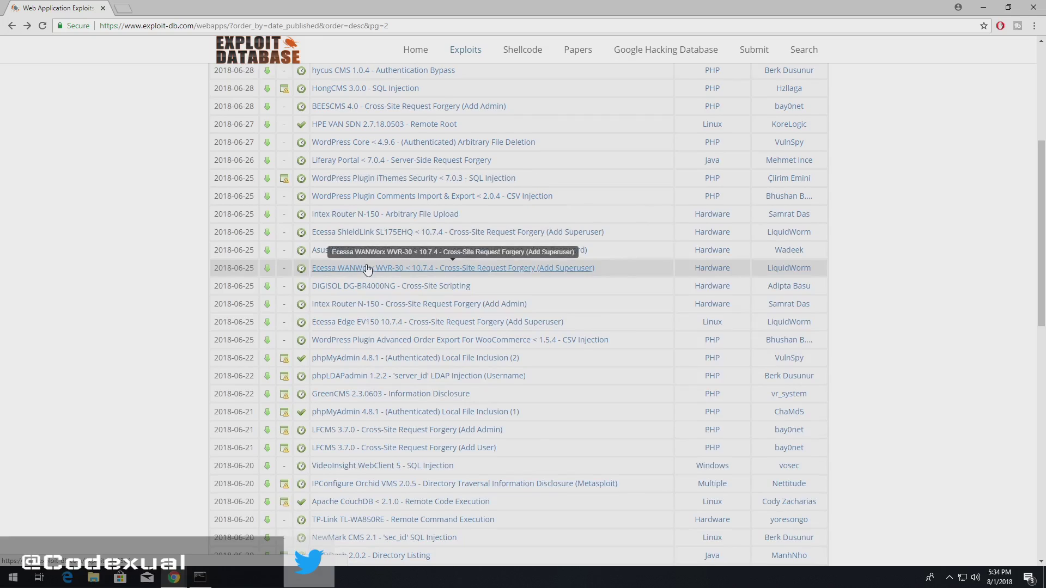
{"action": "scroll", "coordinate": [366, 274], "scroll_direction": "down", "scroll_amount": 3}
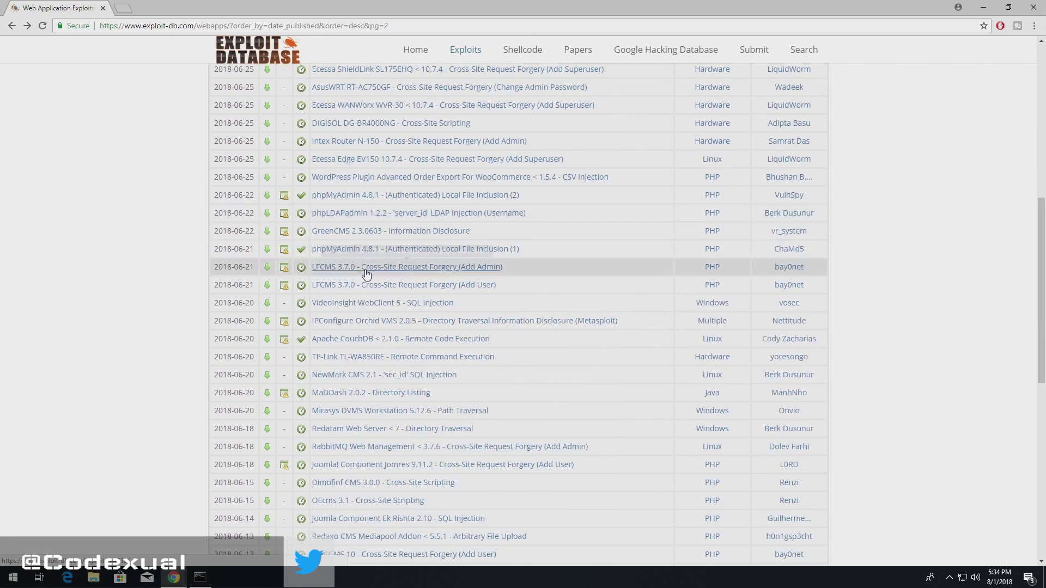
{"action": "scroll", "coordinate": [366, 274], "scroll_direction": "down", "scroll_amount": 5}
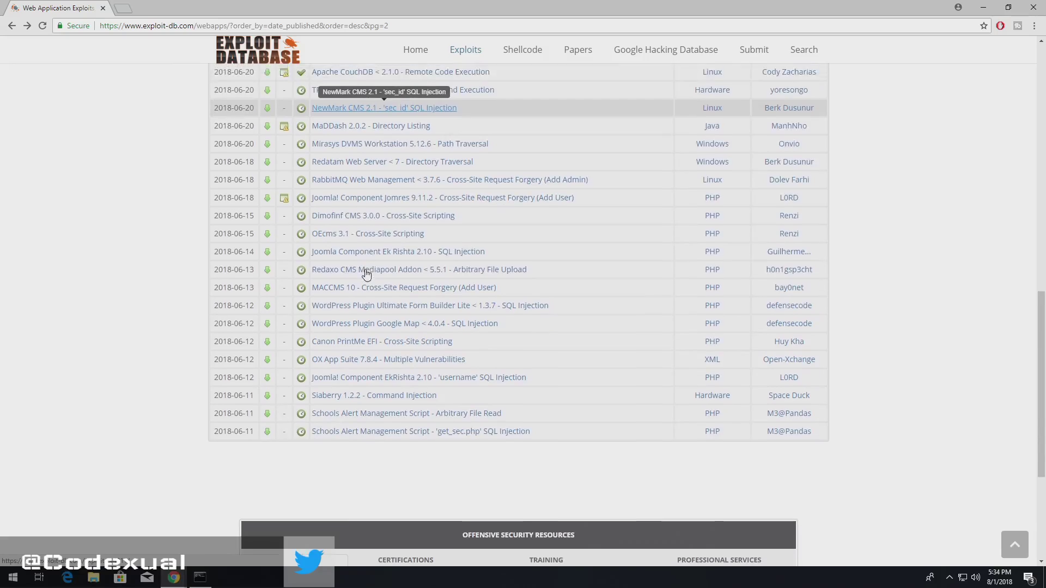
{"action": "scroll", "coordinate": [531, 351], "scroll_direction": "up", "scroll_amount": 8}
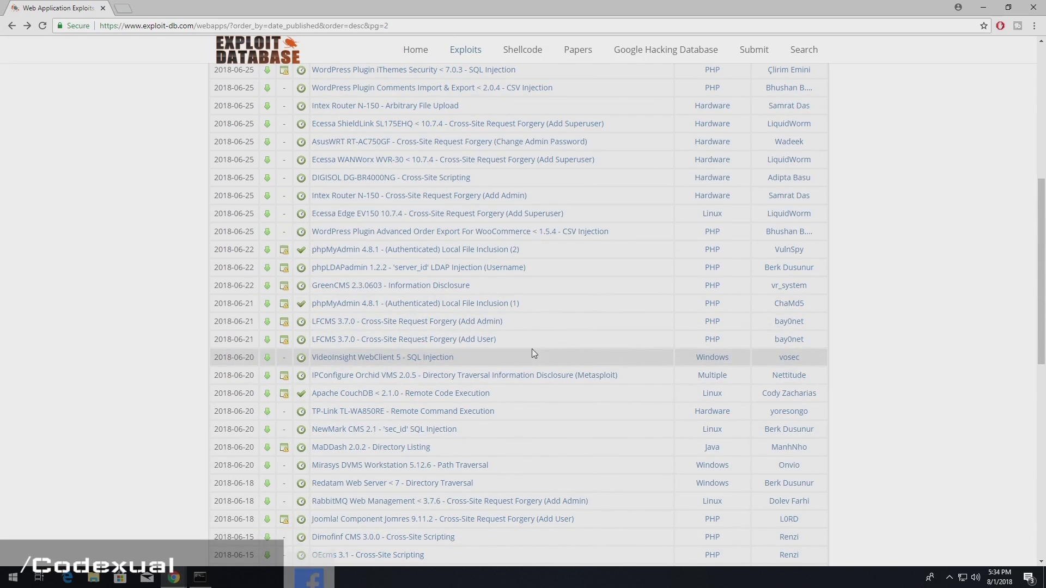
{"action": "scroll", "coordinate": [533, 357], "scroll_direction": "up", "scroll_amount": 6}
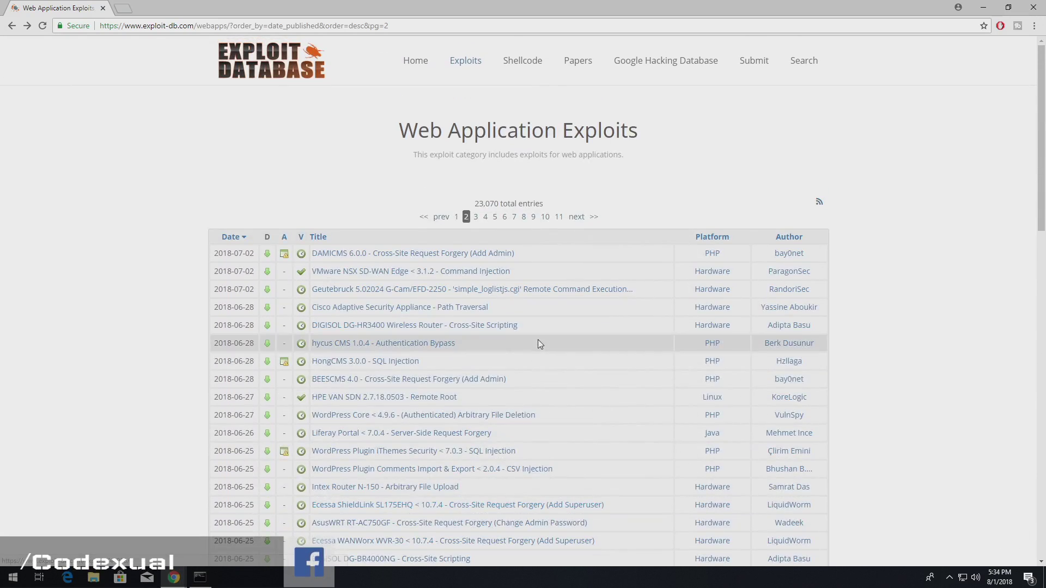